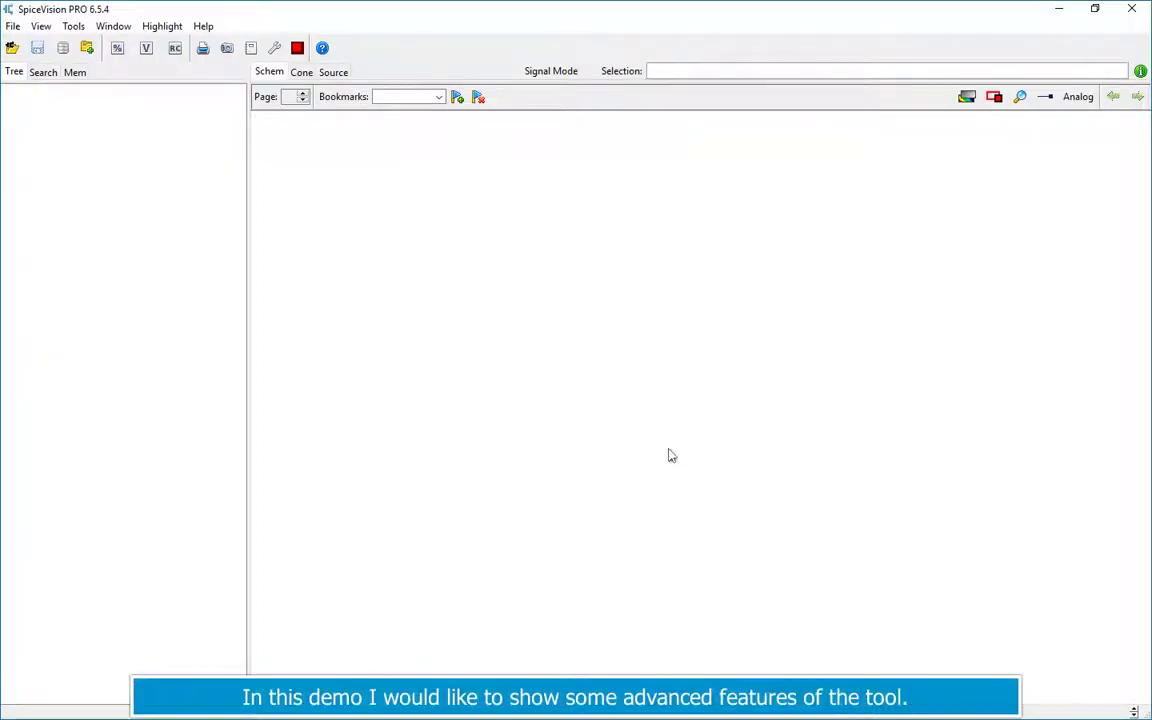
Read the Spice netlist amd2901.sp from the demo's spice folder with the default read settings
click(12, 26)
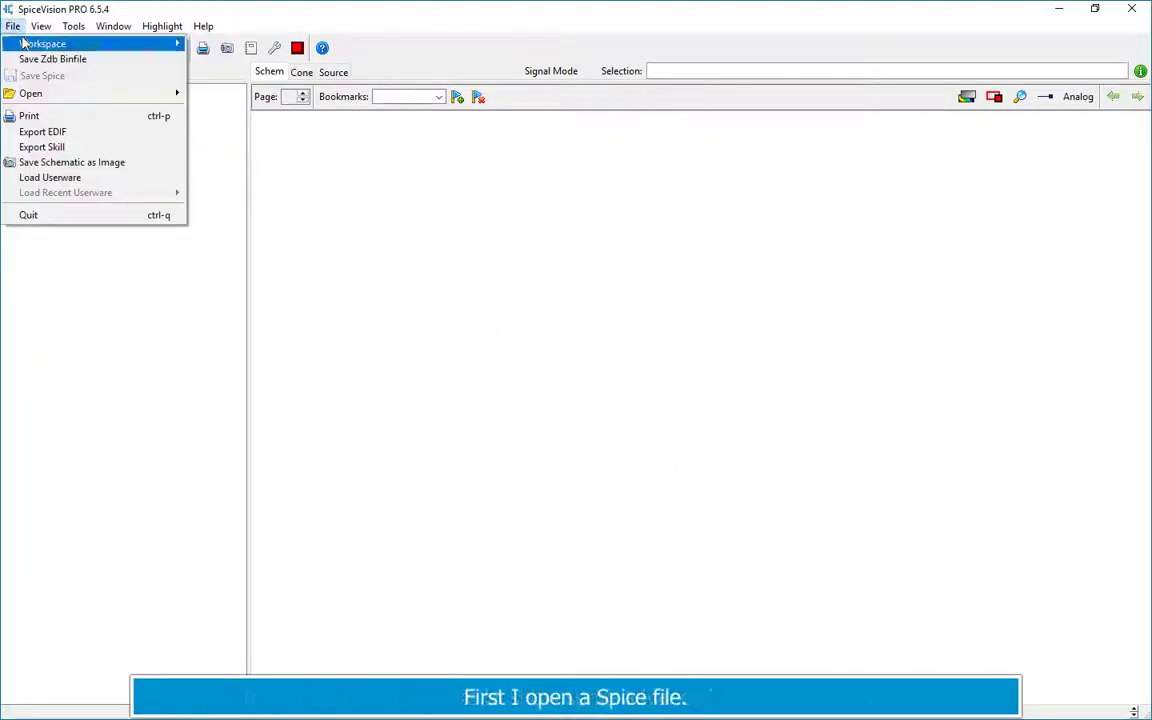
mouse_move(84, 96)
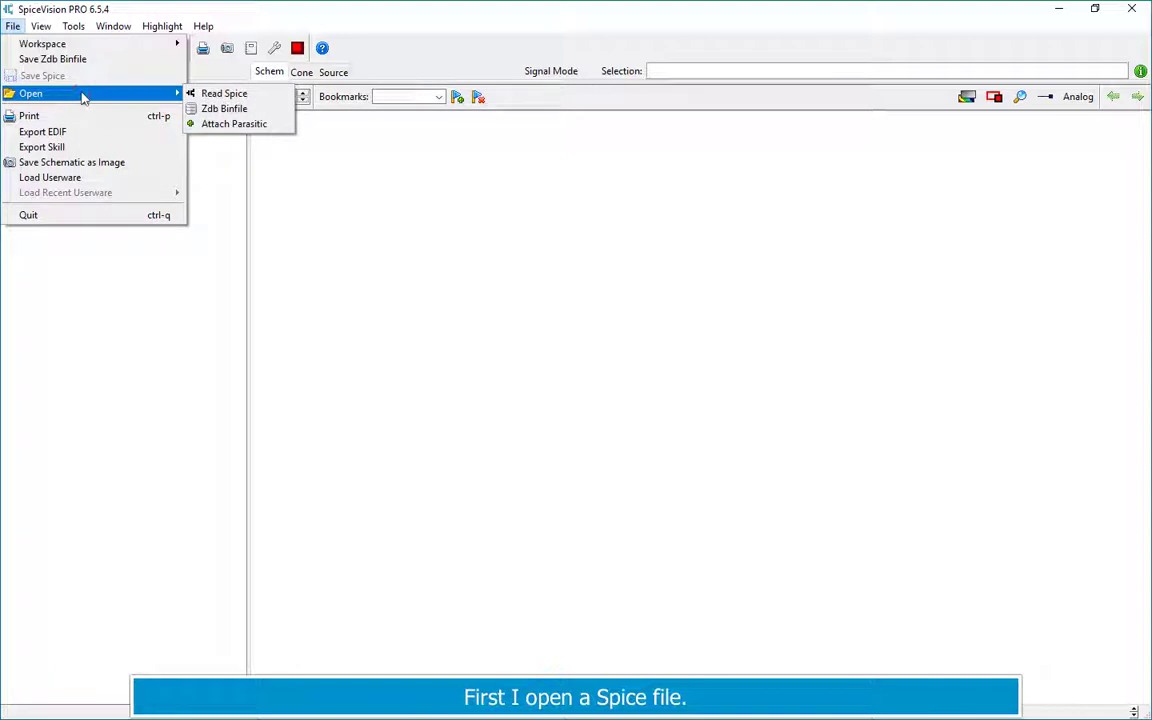
click(255, 95)
click(462, 132)
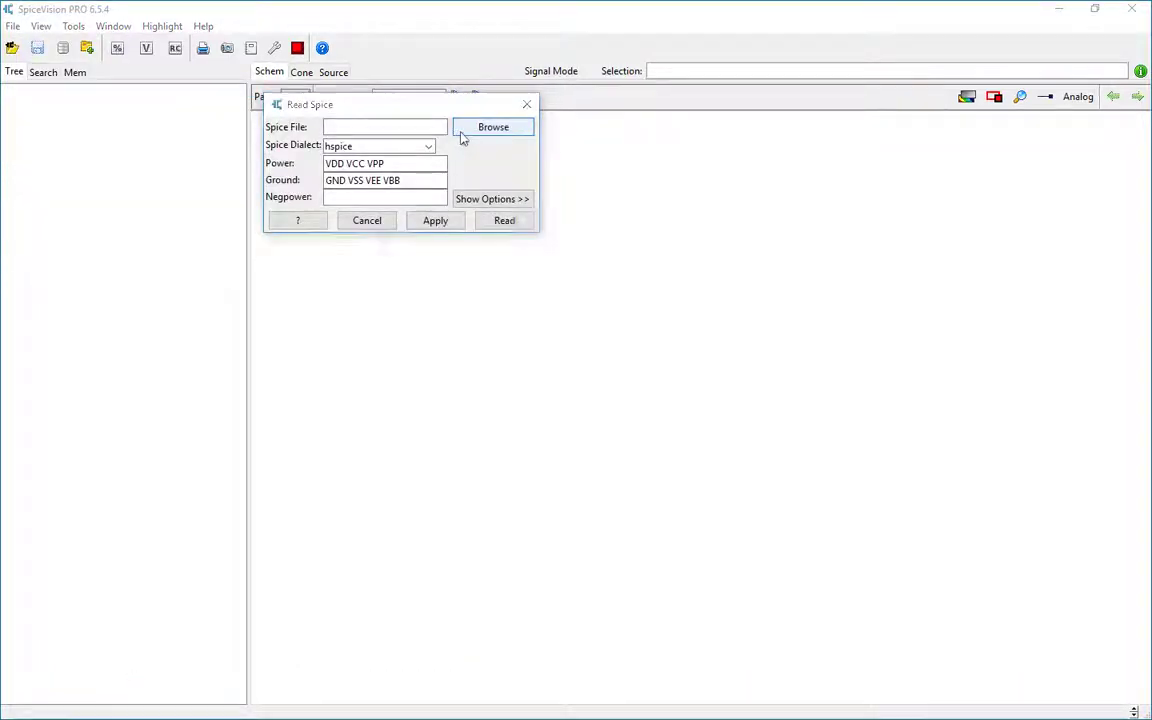
click(487, 155)
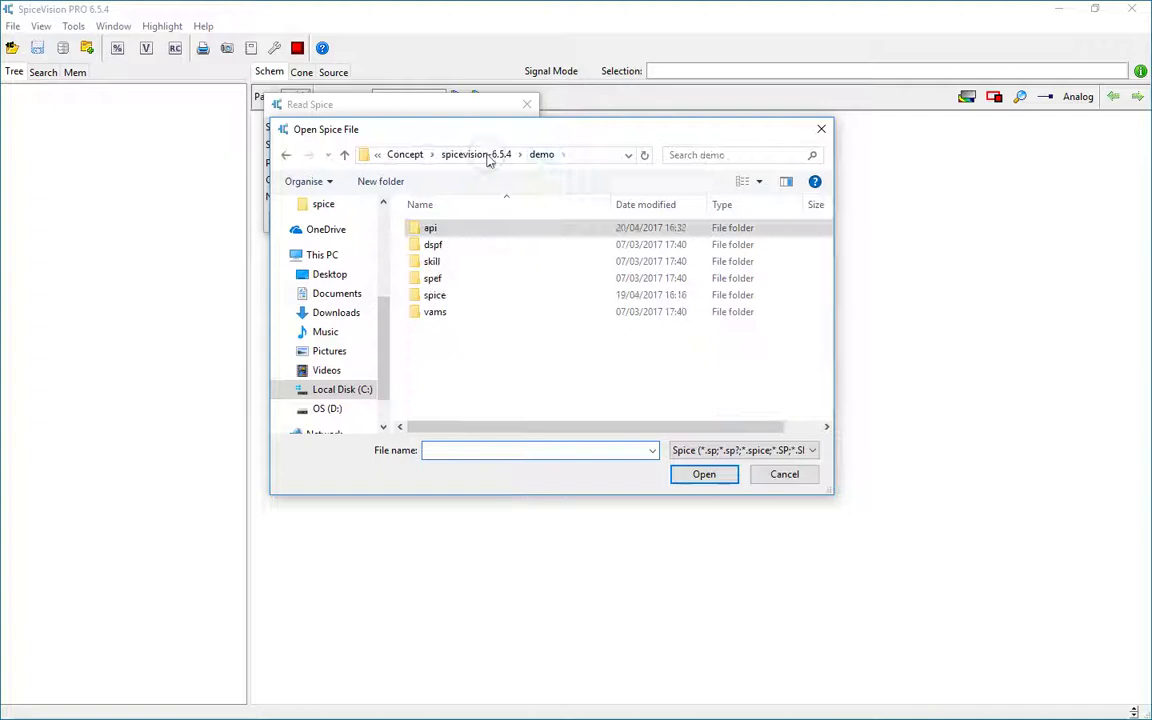
double_click(438, 296)
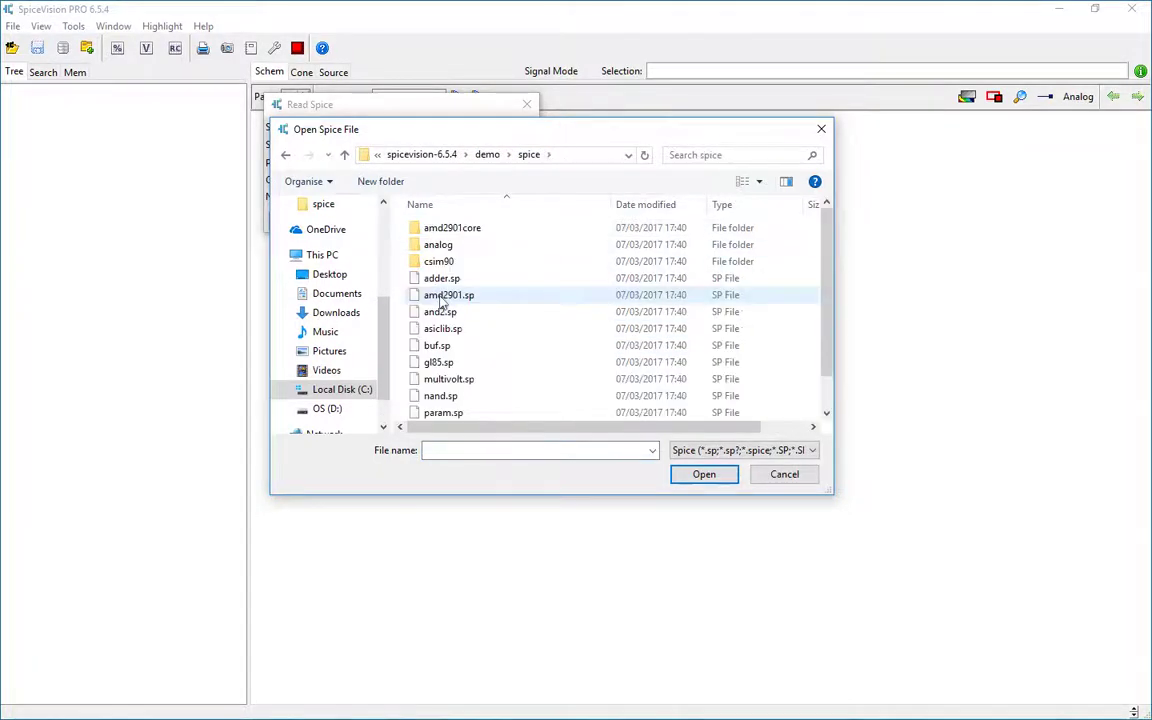
click(497, 300)
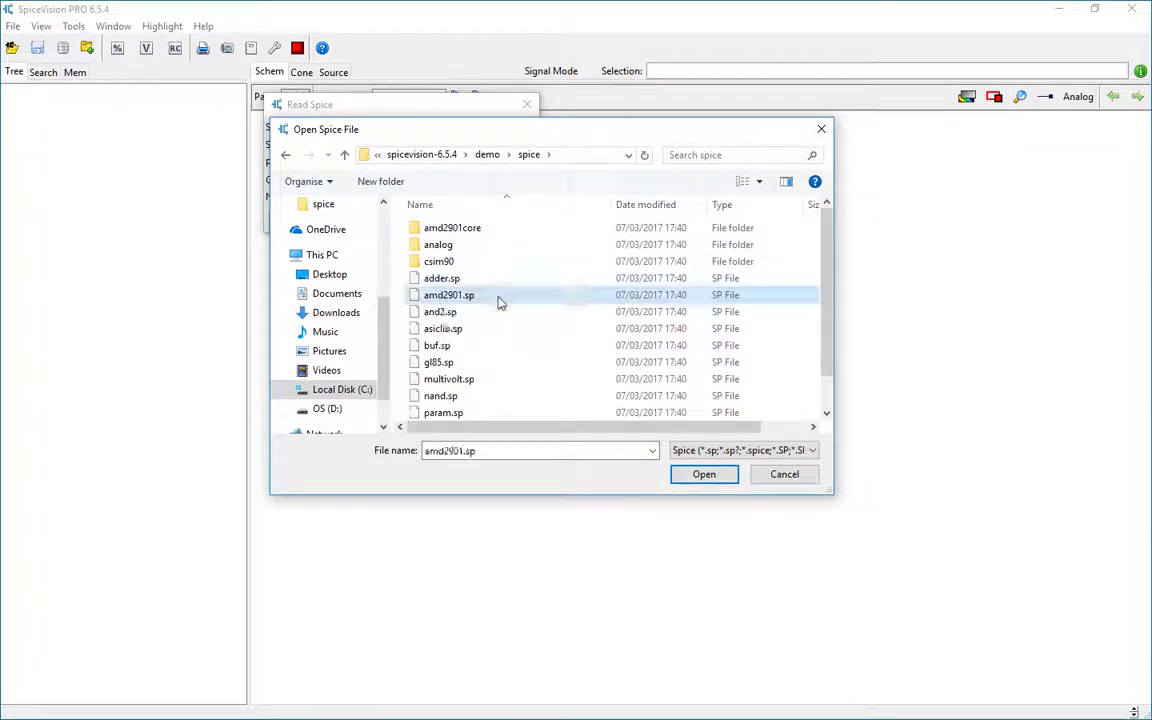
click(697, 475)
click(504, 220)
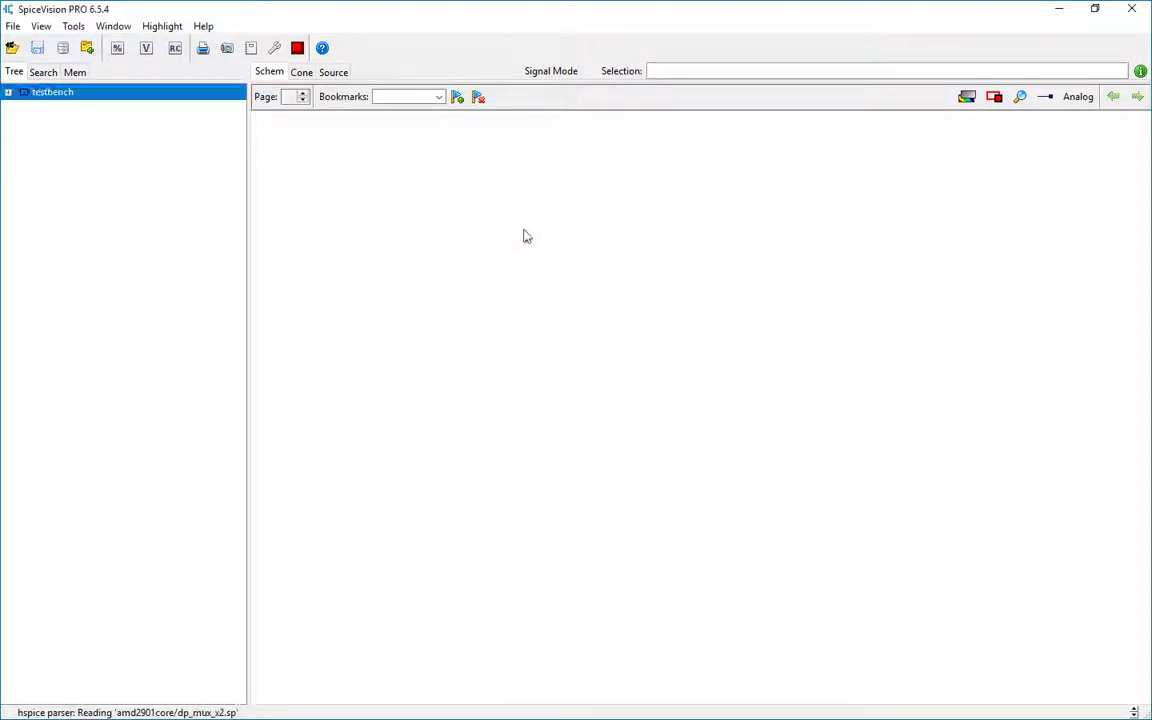
Load the userware script ERC_Cockpit.tcl from the demo's api folder
click(13, 25)
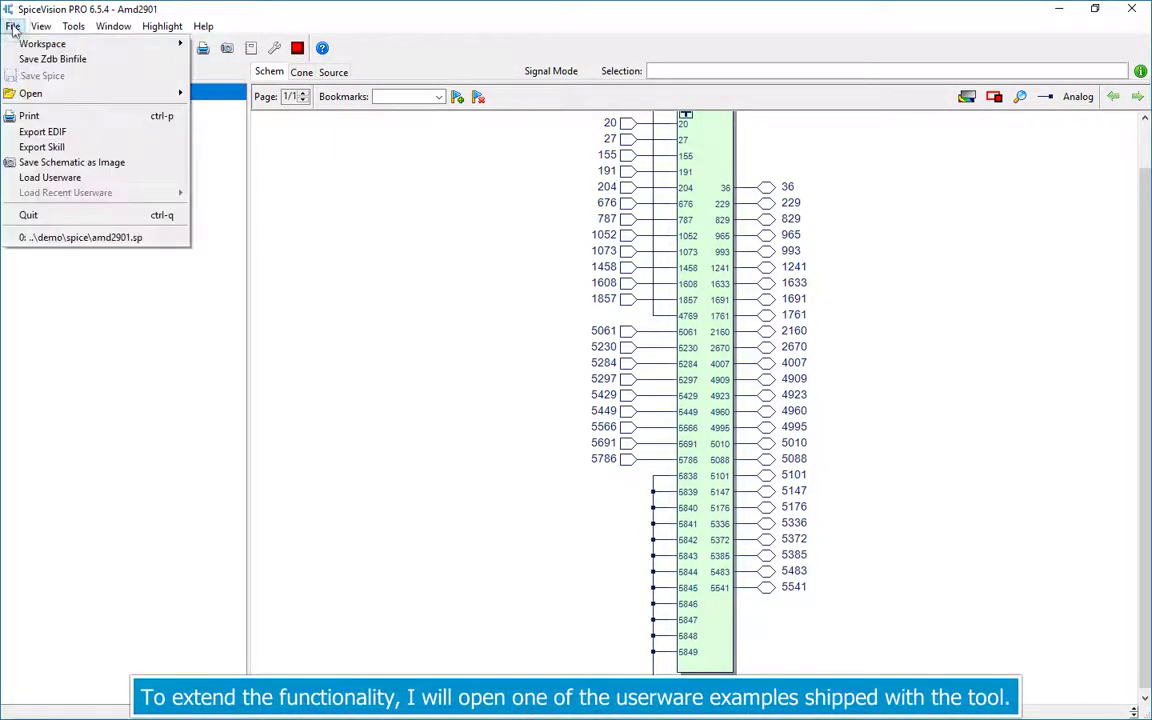
click(84, 179)
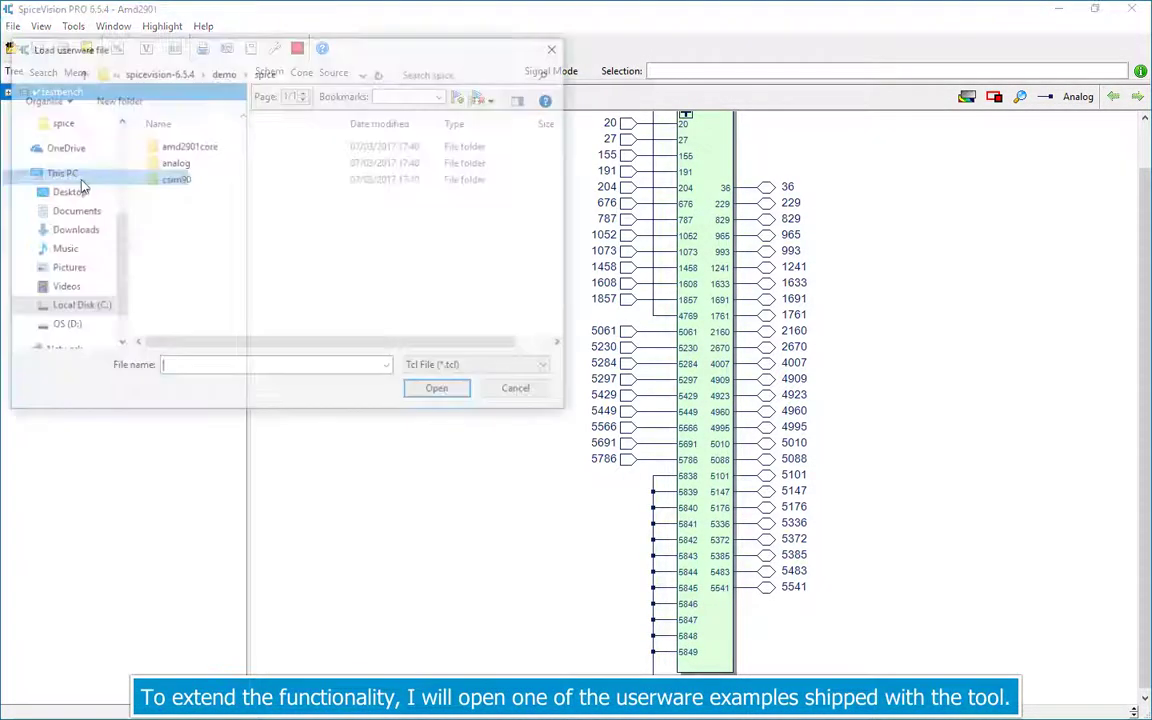
click(222, 72)
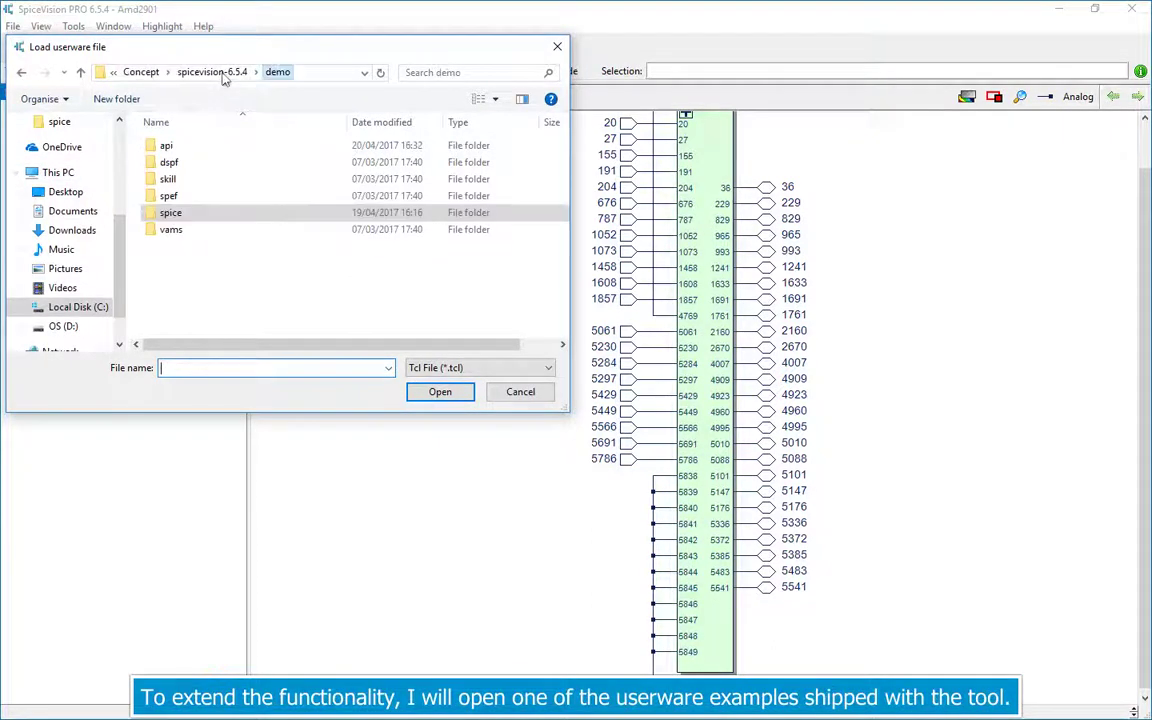
double_click(178, 146)
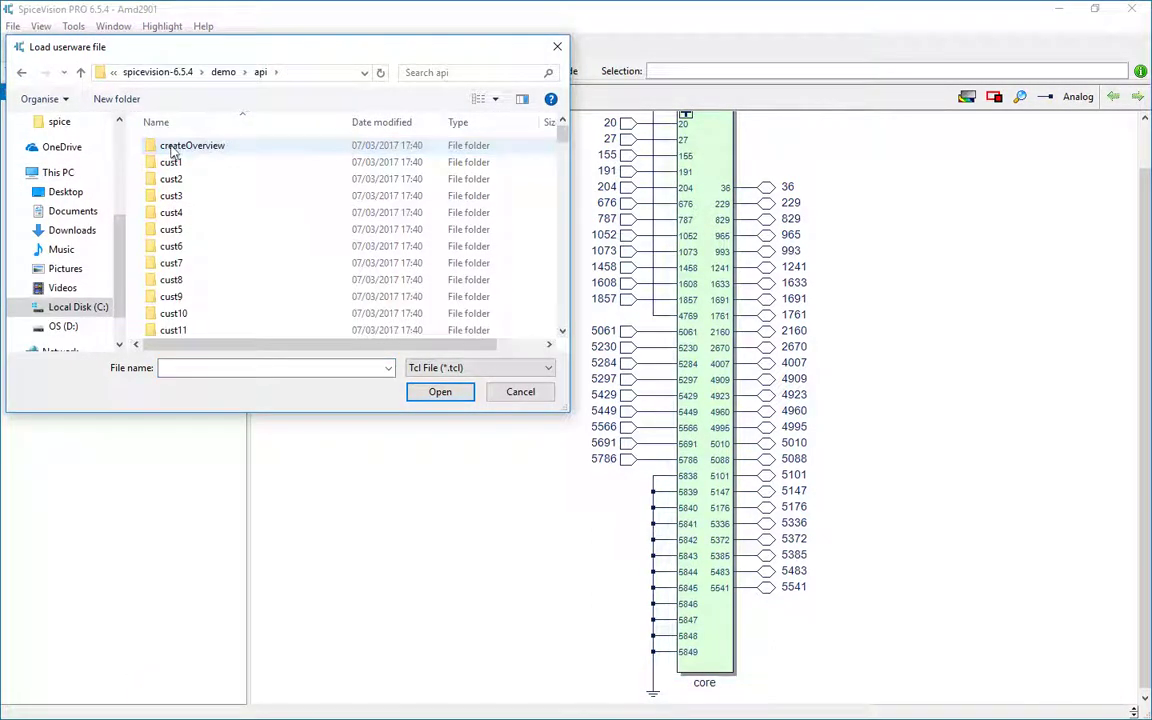
drag(561, 138, 560, 228)
click(200, 203)
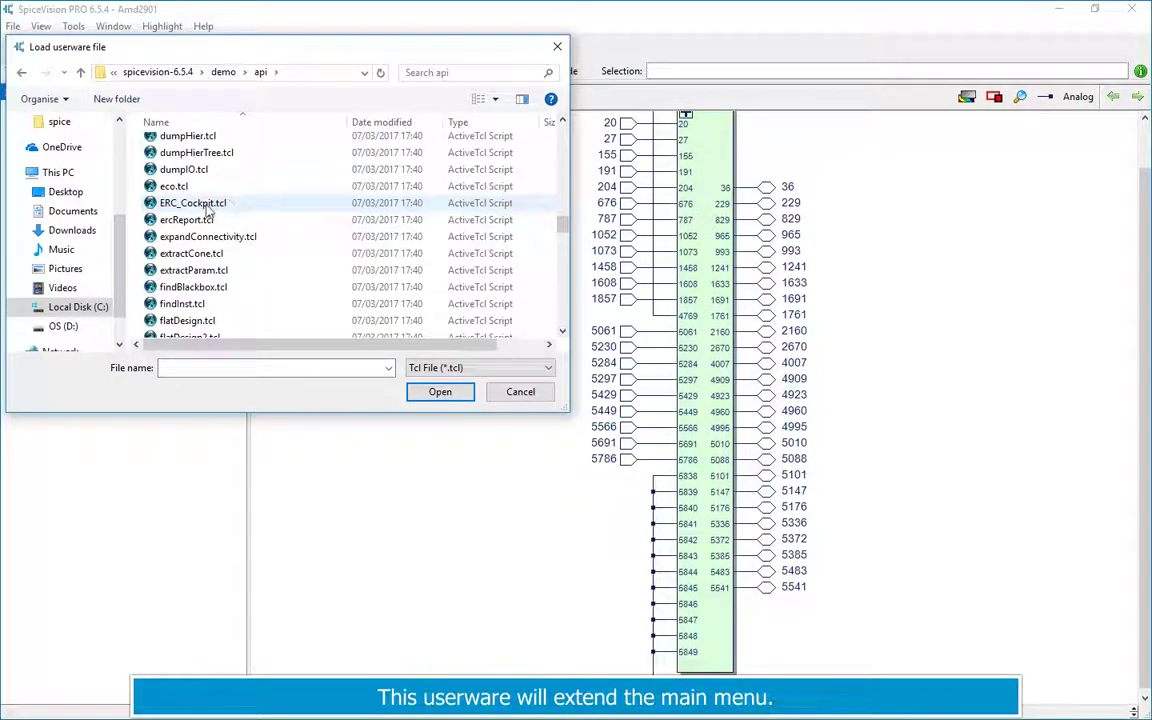
click(414, 392)
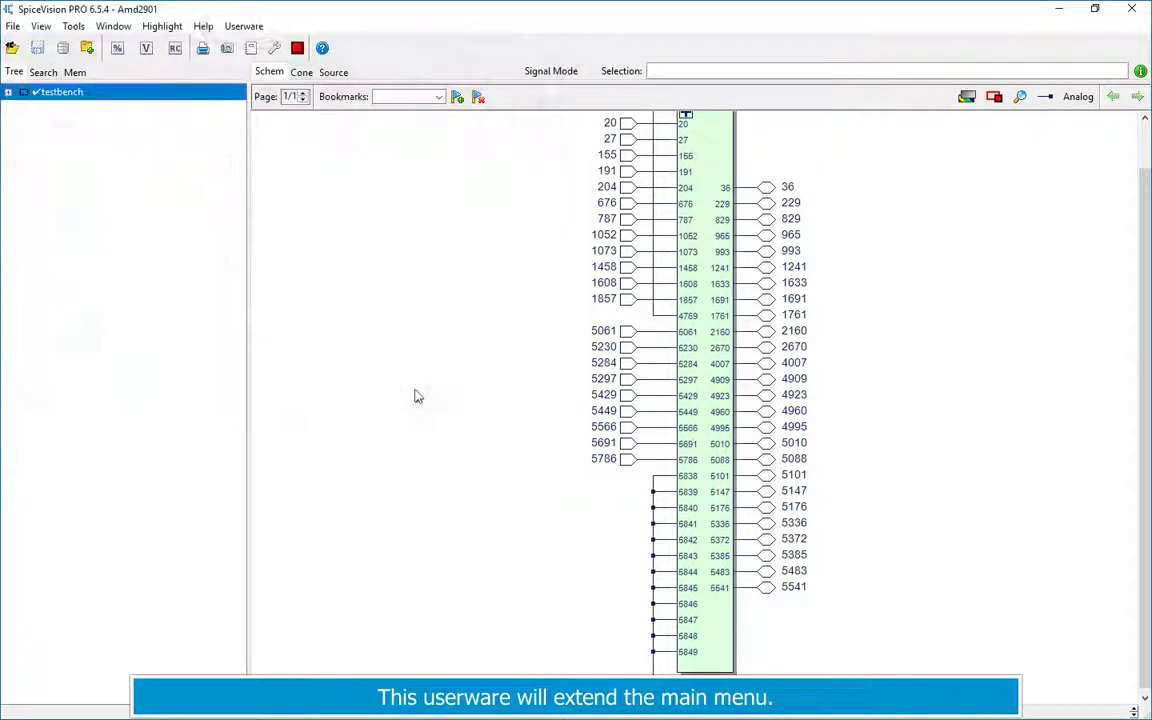
Run the Heavy CR userware check and locate C101, C442_81, R13_8 and R5_2 from its list in the schematic
click(244, 26)
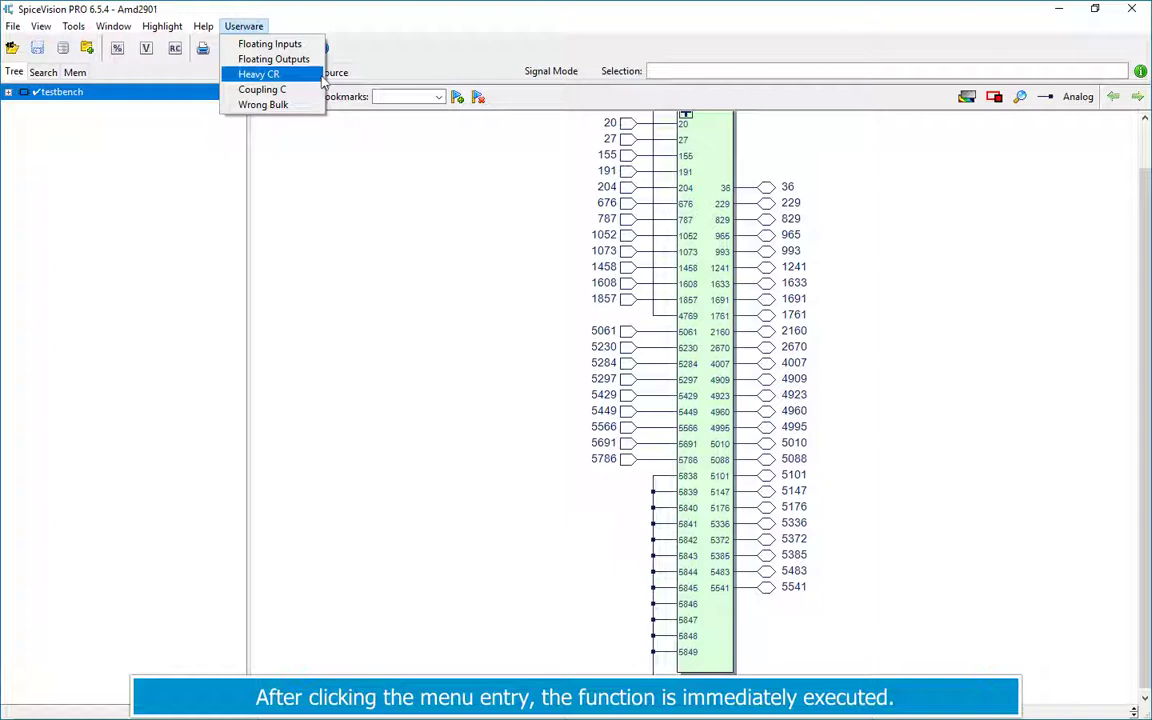
click(318, 75)
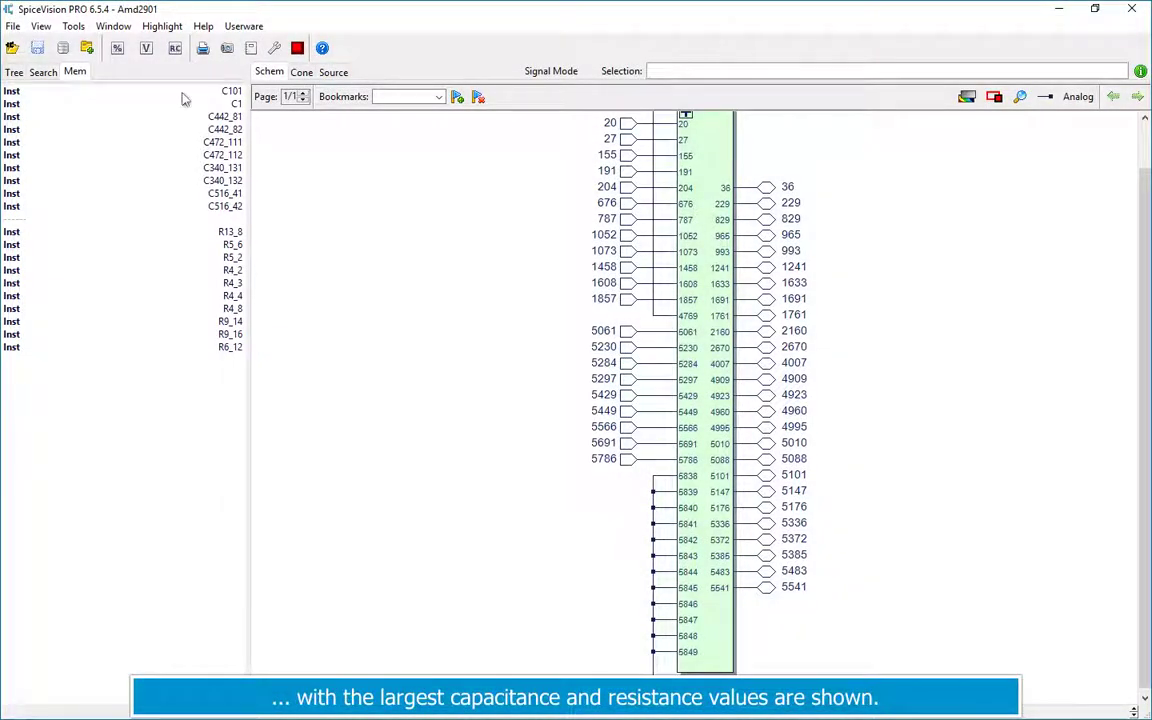
double_click(182, 92)
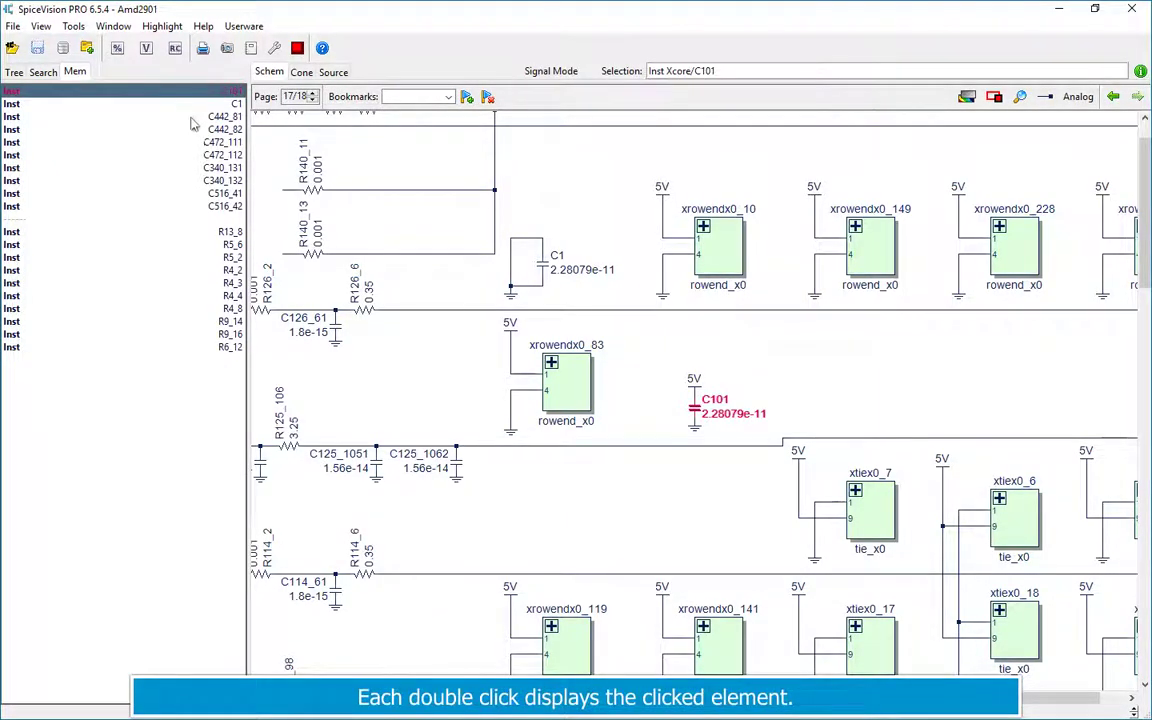
double_click(188, 117)
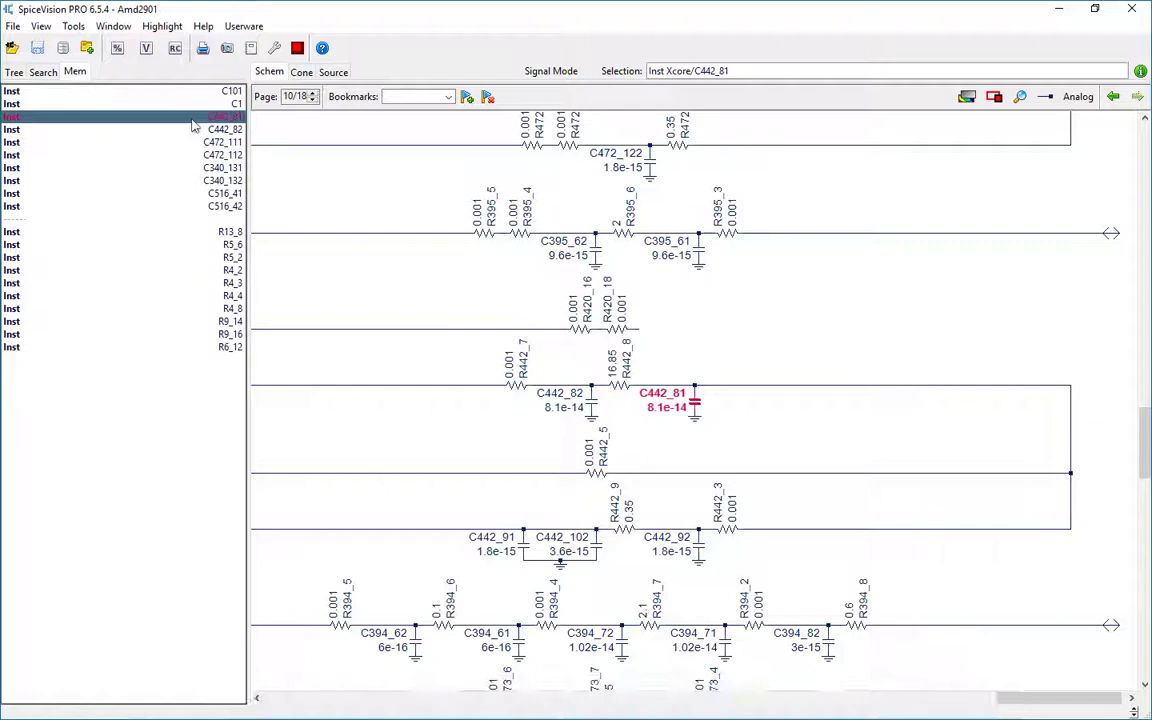
double_click(206, 233)
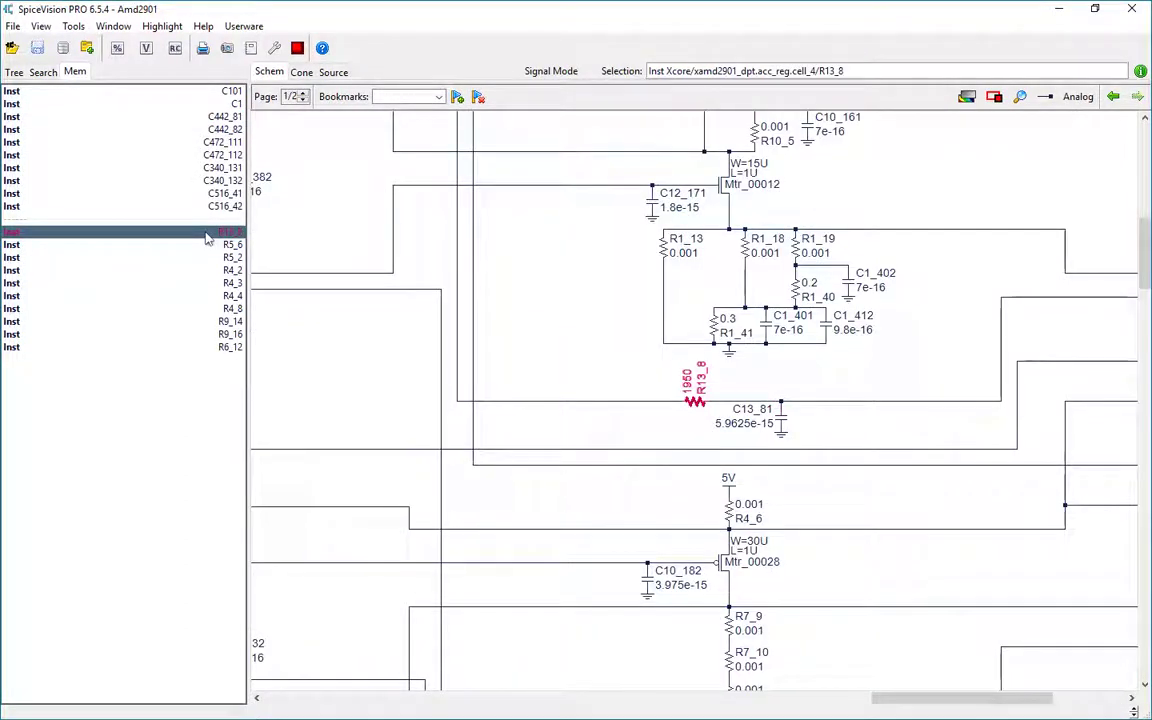
double_click(211, 258)
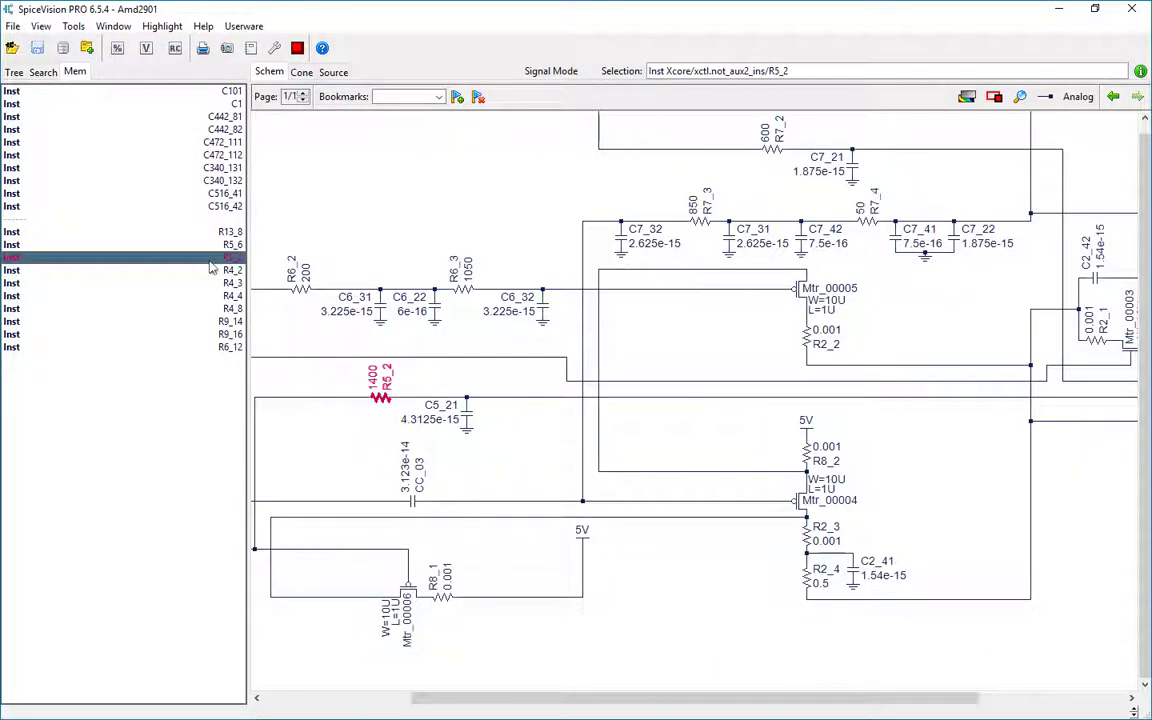
drag(366, 192, 357, 198)
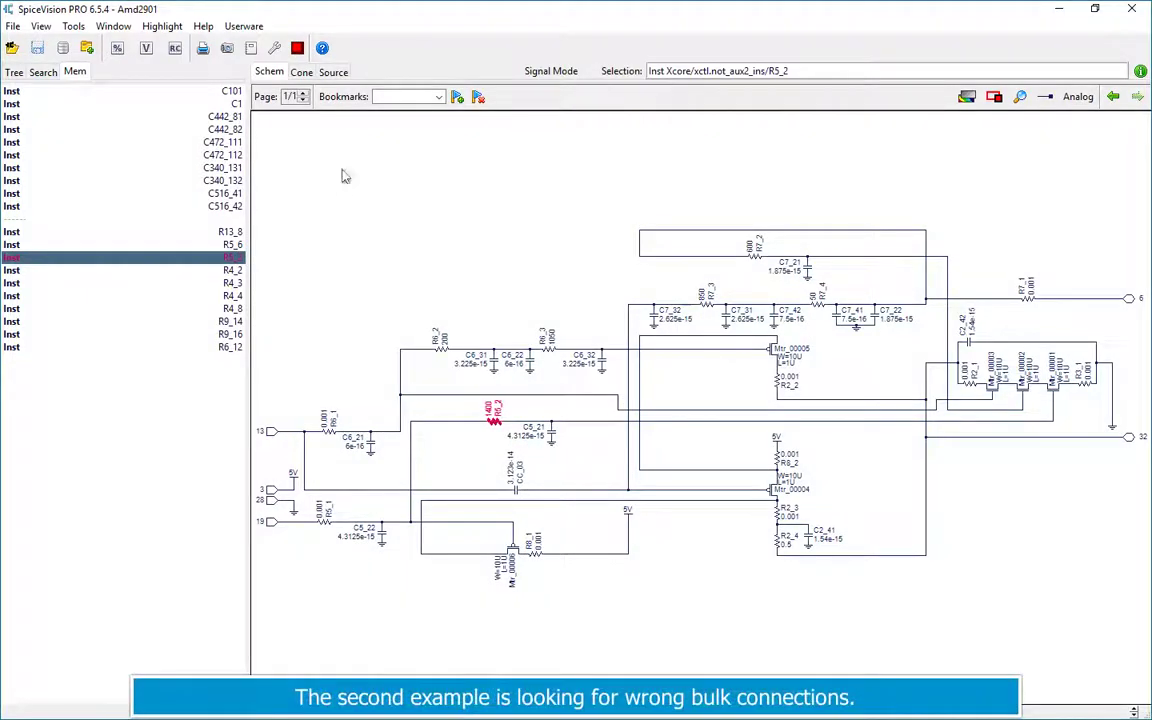
Run the Wrong Bulk userware check and inspect the bulk net of transistor Mtr_00008 and the nearby transistor Mtr_00007 in the schematic
click(243, 26)
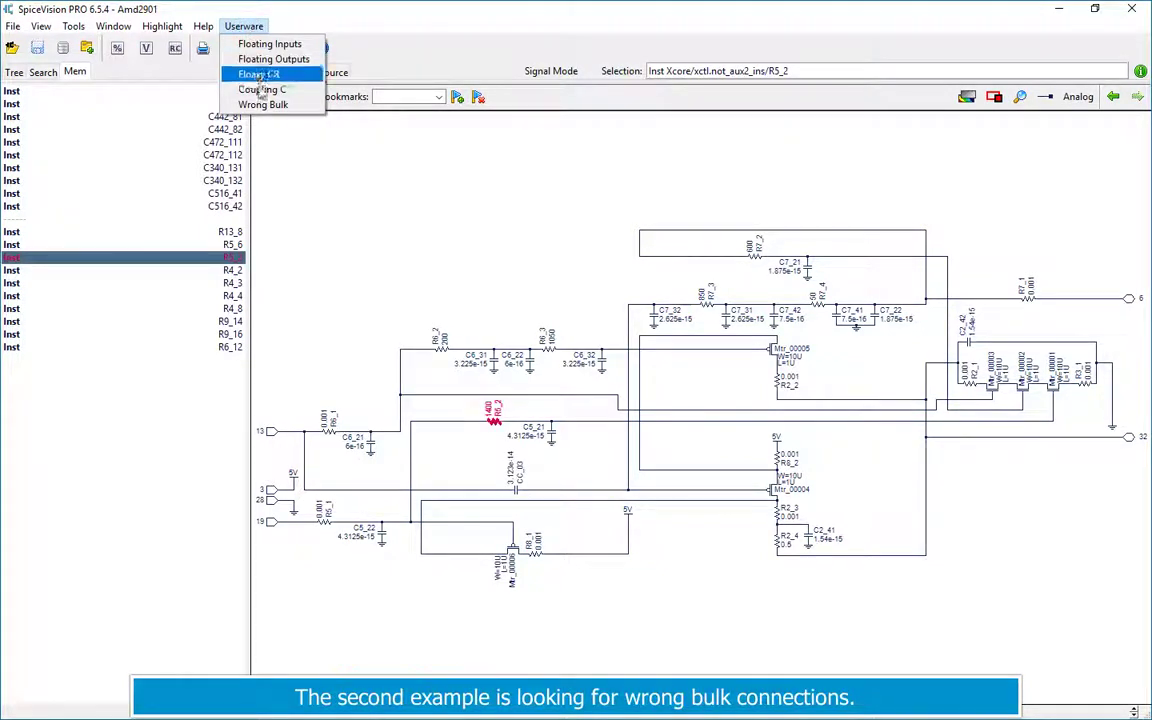
click(290, 105)
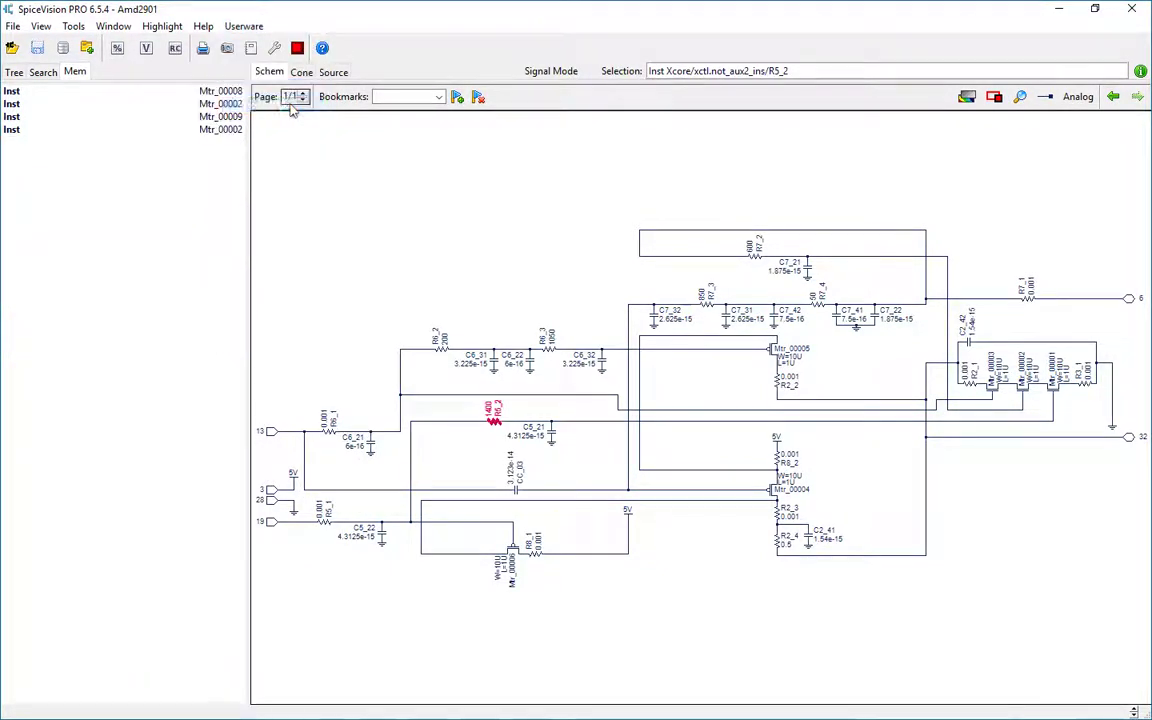
double_click(182, 92)
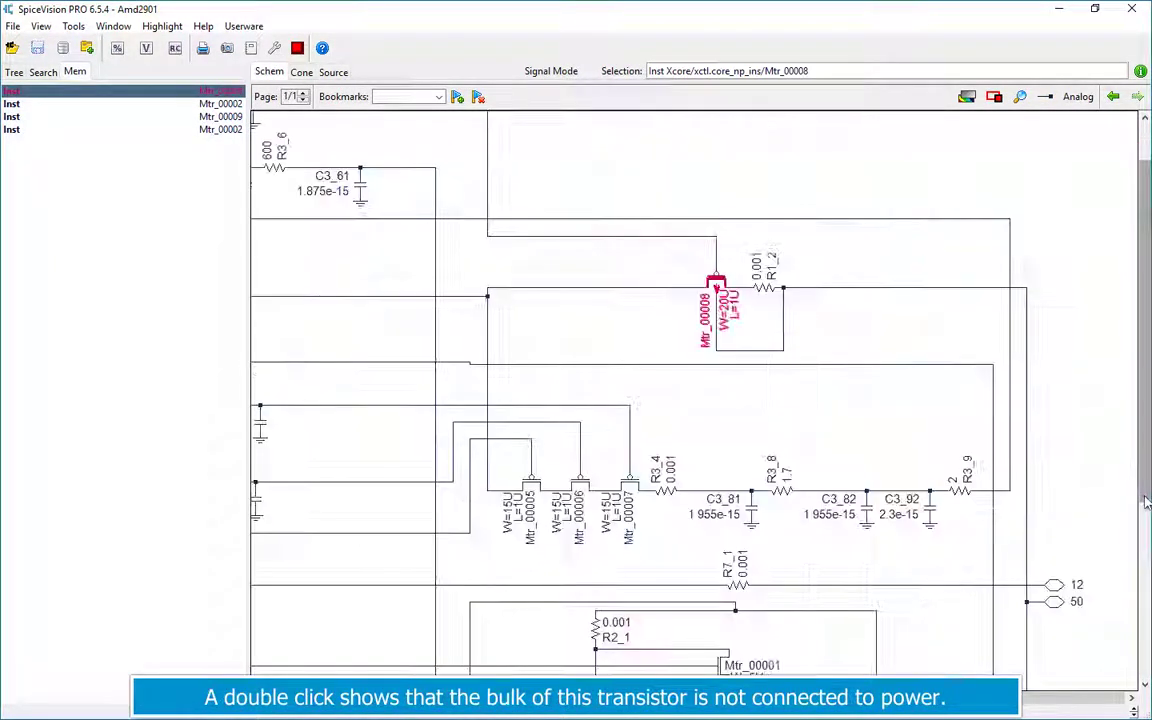
double_click(775, 351)
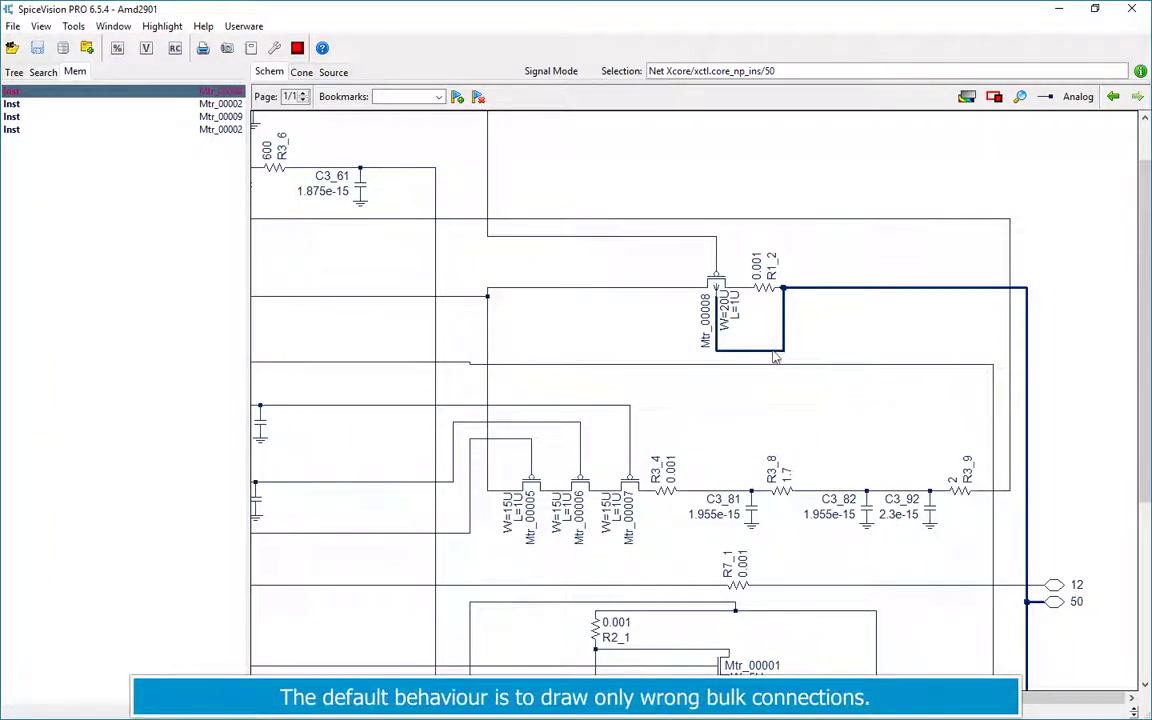
click(631, 485)
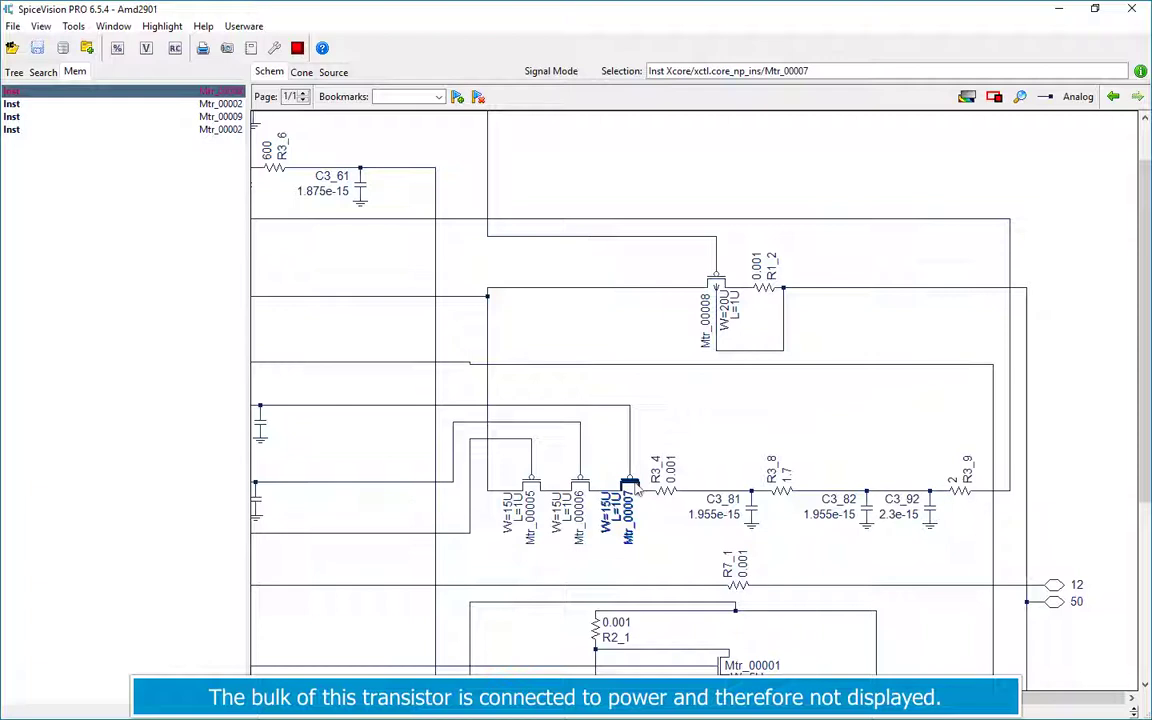
Set the bulk visibility to Show All Bulks and select the bulk net of transistor Mtr_00007
click(80, 28)
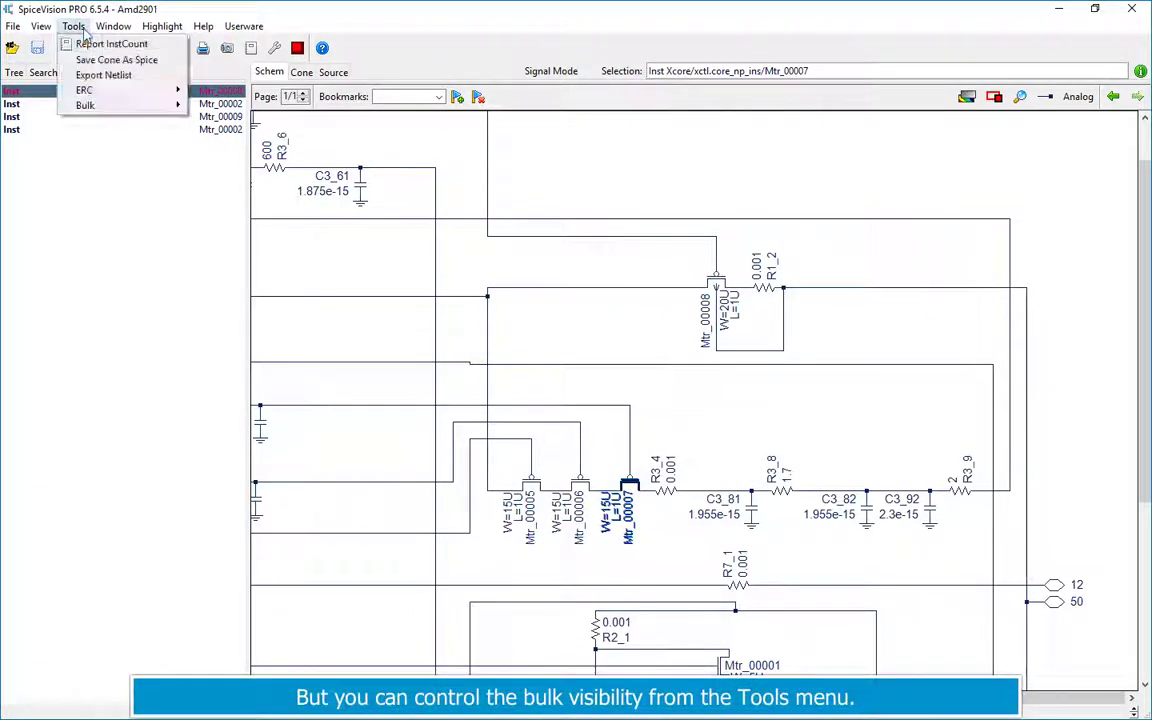
mouse_move(140, 106)
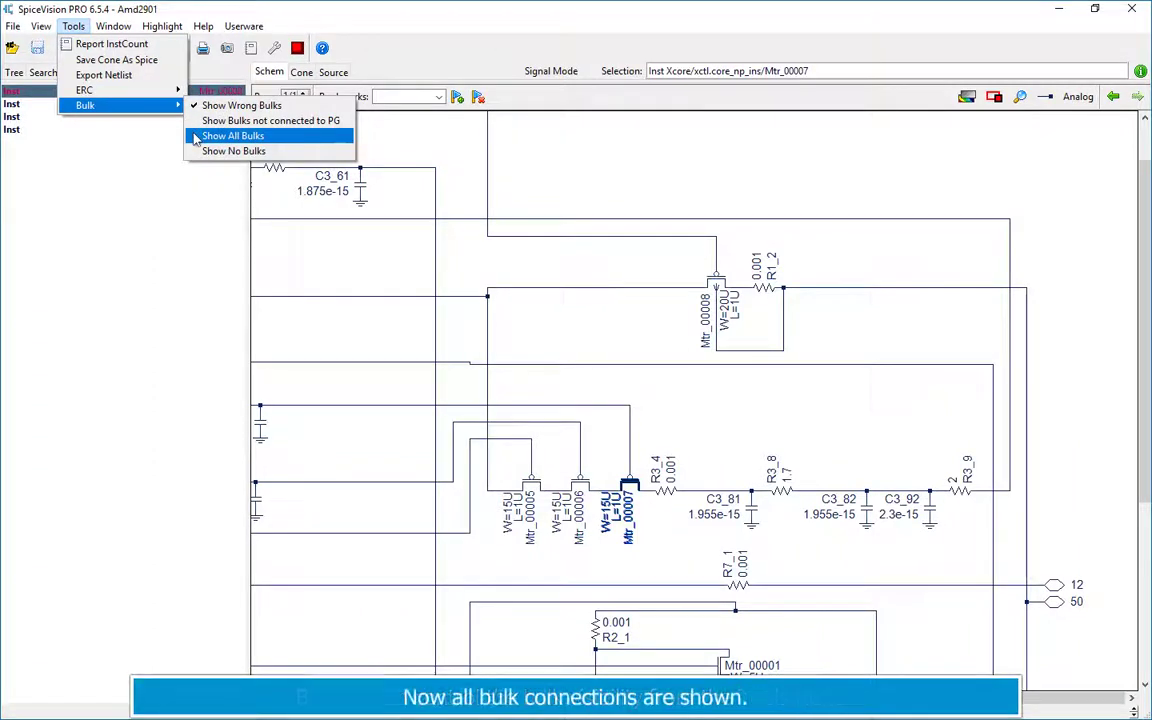
click(196, 138)
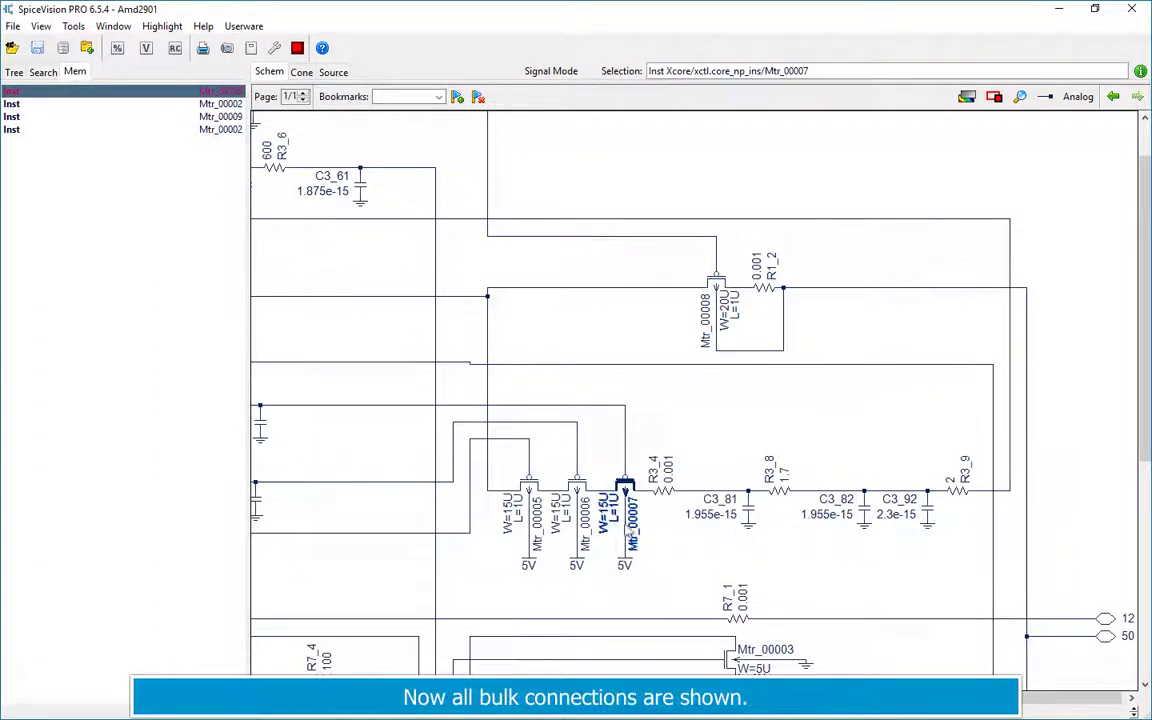
click(628, 538)
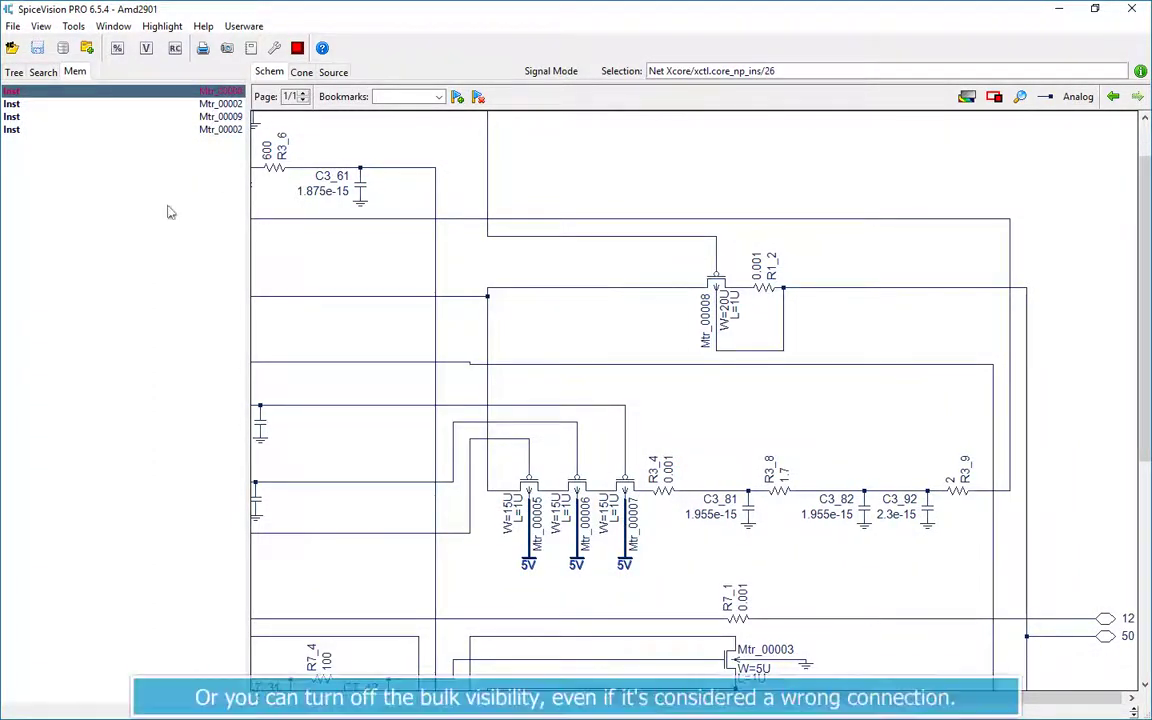
Set the bulk visibility to Show No Bulks and select transistor Mtr_00008
click(72, 27)
mouse_move(112, 105)
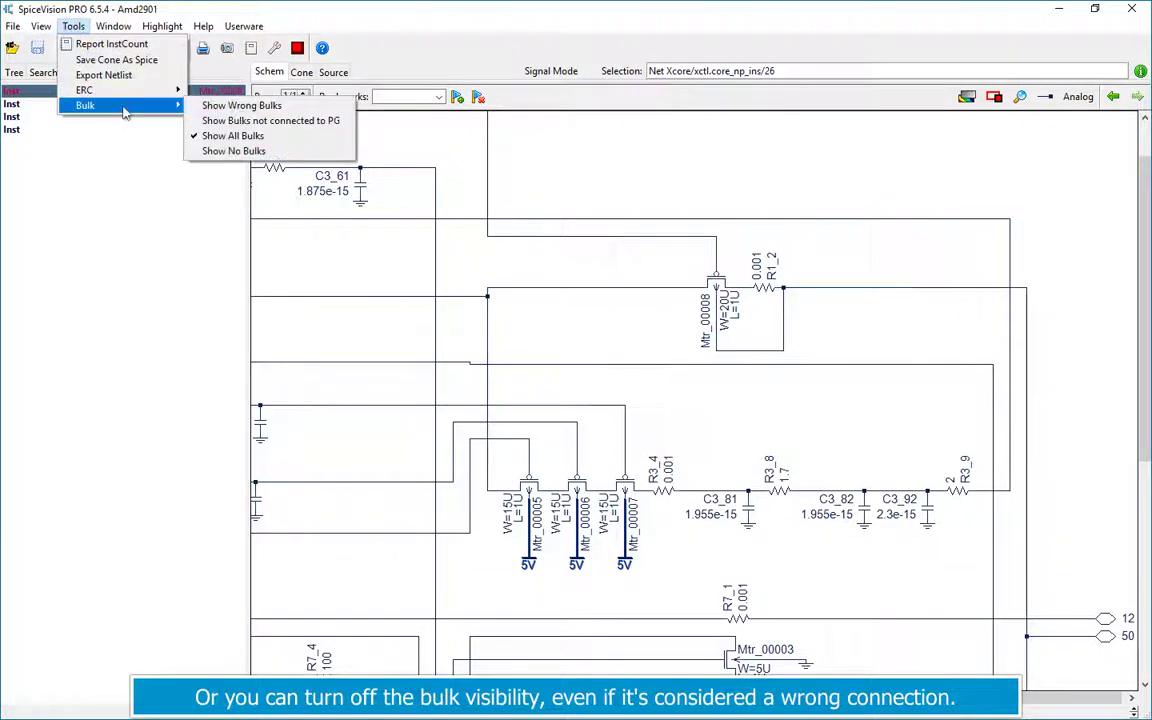
click(230, 151)
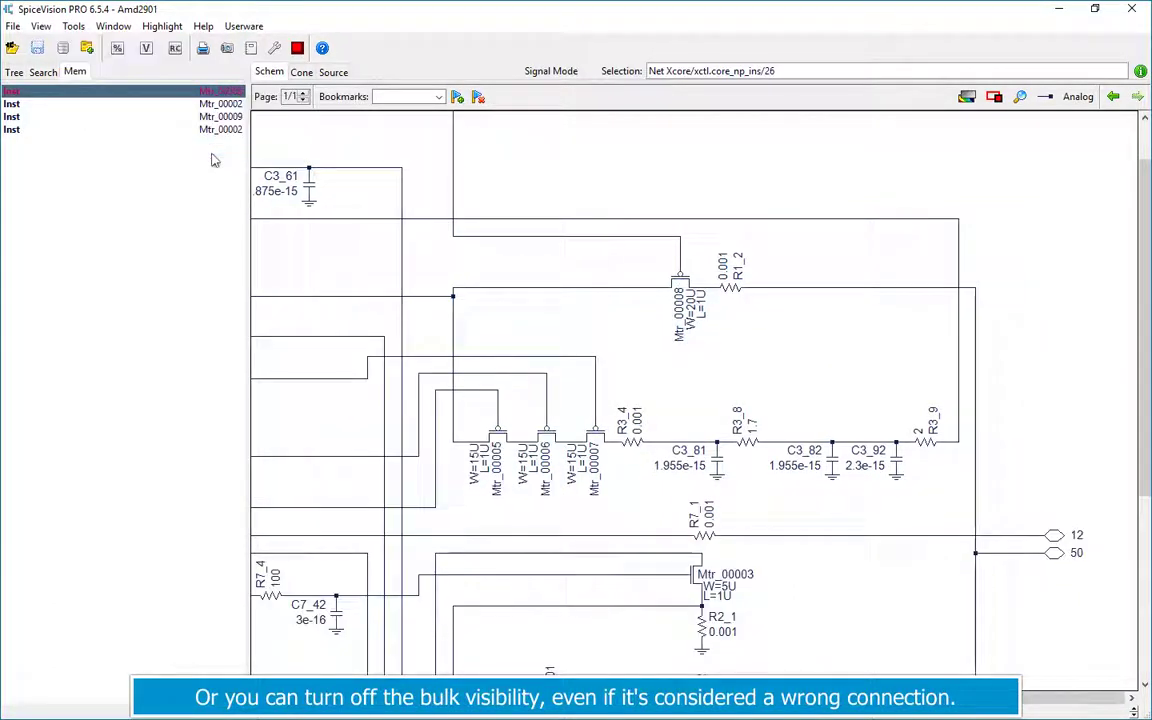
click(676, 283)
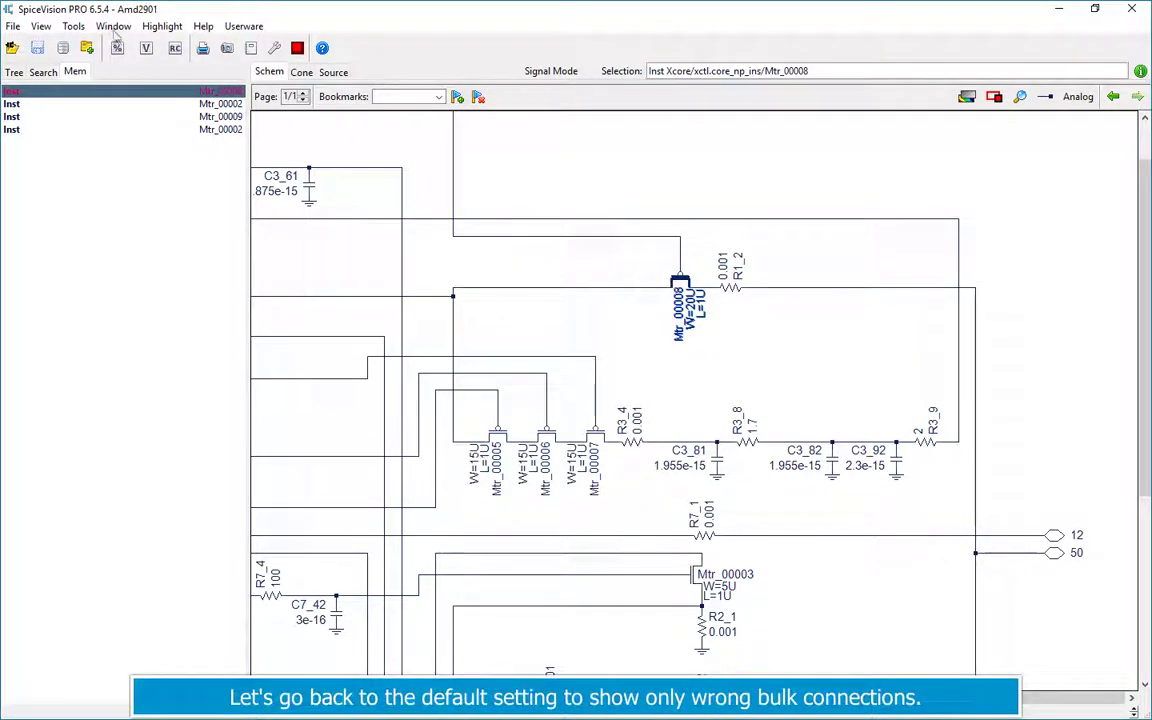
Set the bulk visibility to Show Wrong Bulks and view the whole schematic page
click(73, 26)
mouse_move(116, 107)
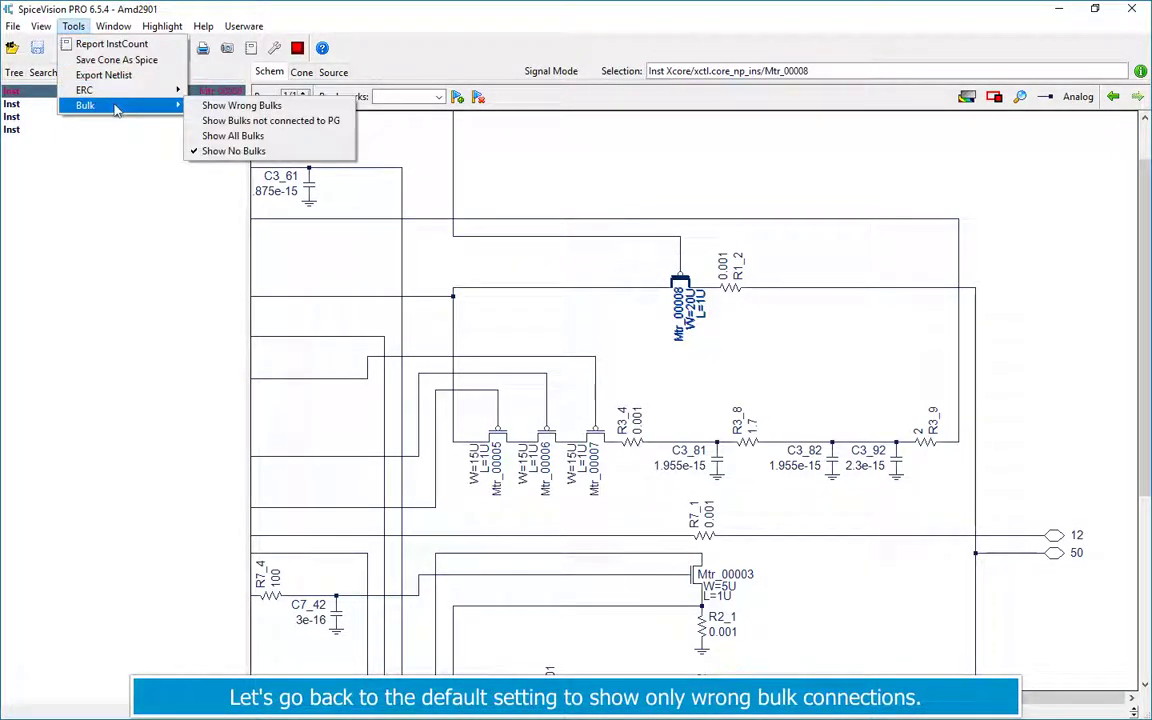
click(226, 105)
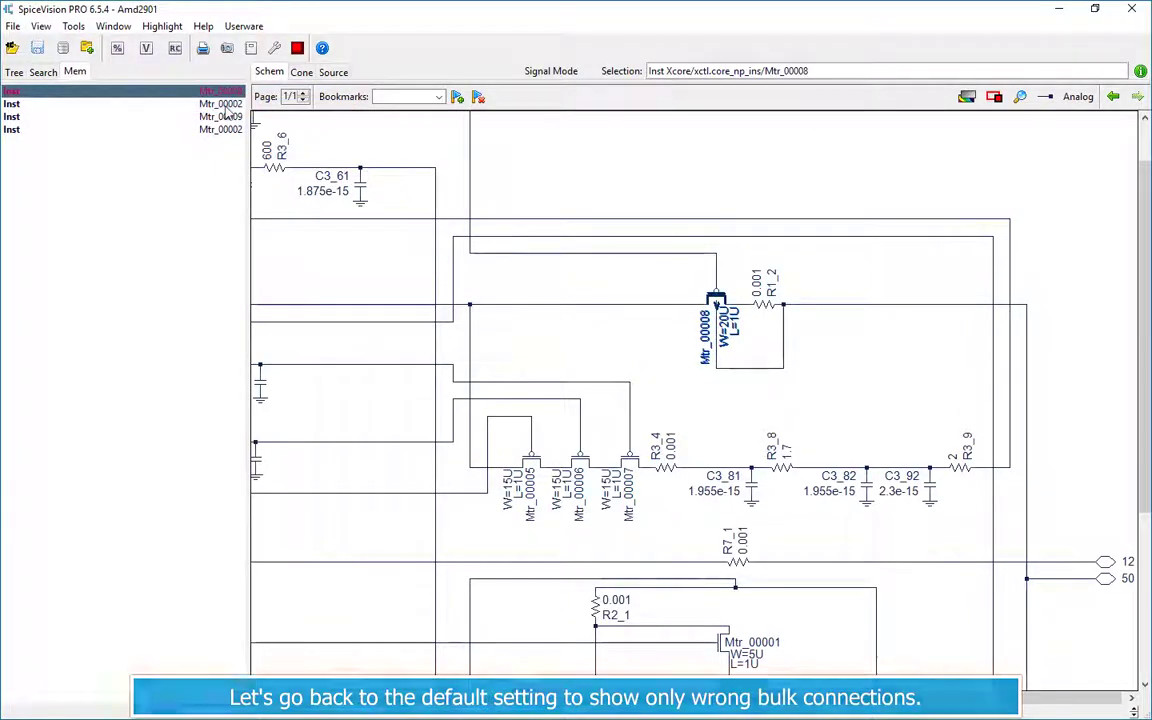
drag(564, 117, 511, 188)
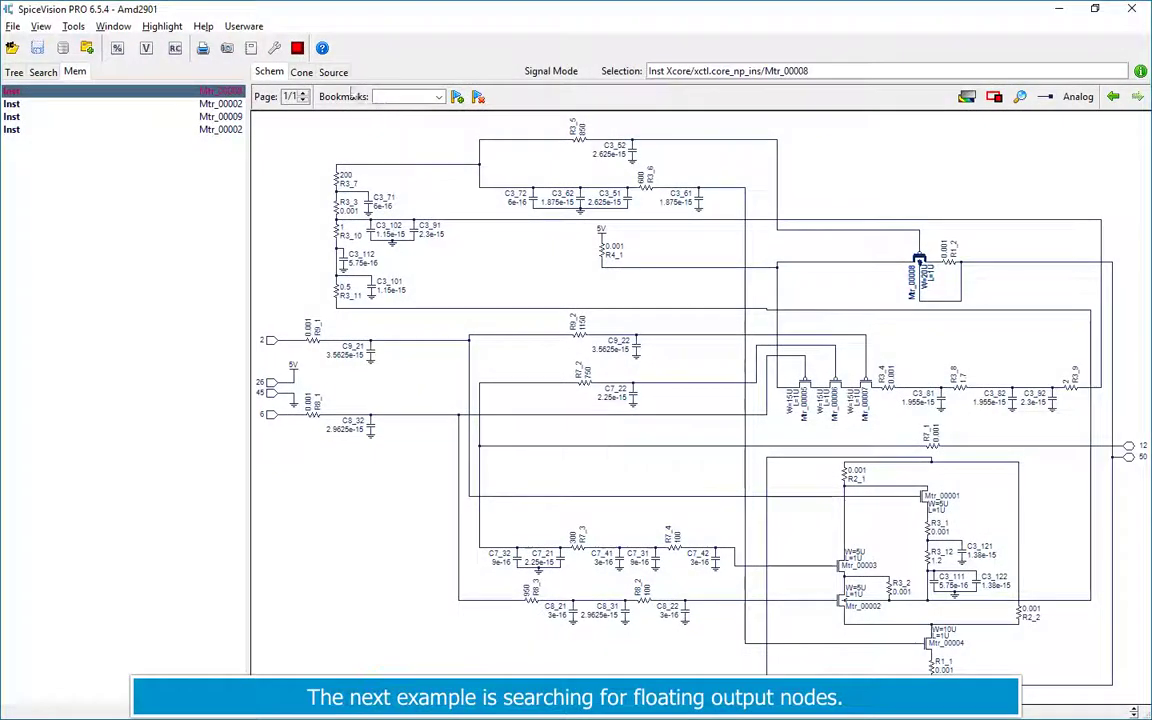
Run the Floating Outputs userware check and show net Xcore/135 from the results close up in the schematic
click(246, 27)
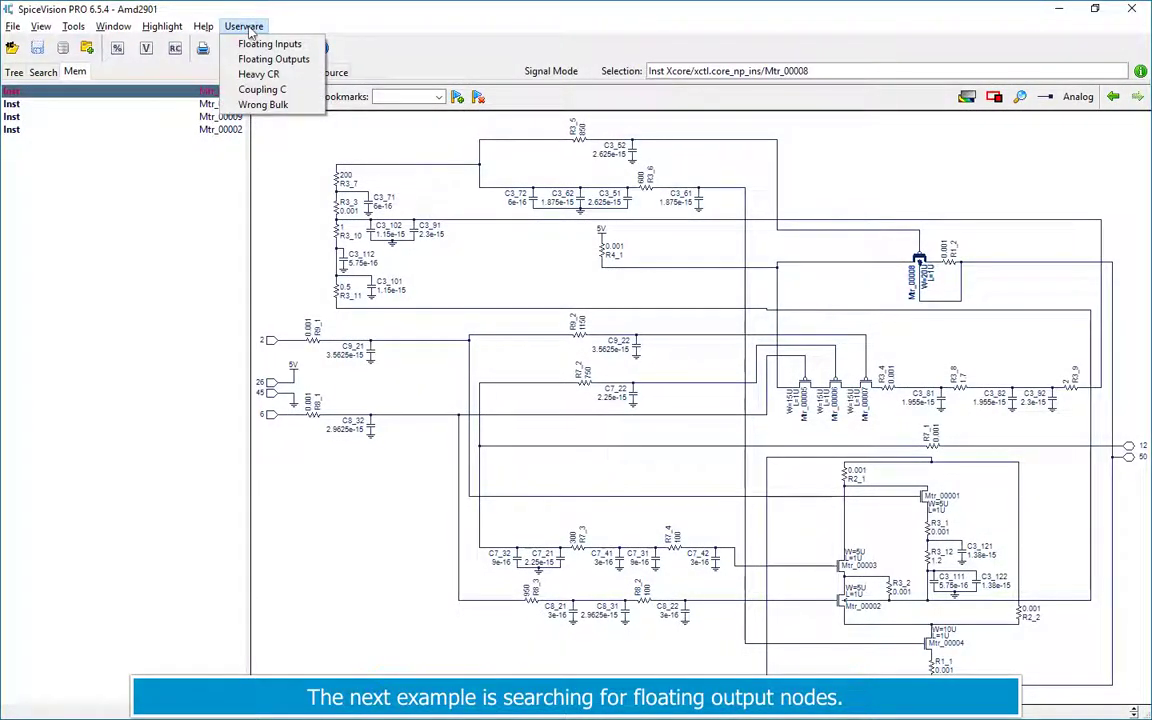
click(268, 59)
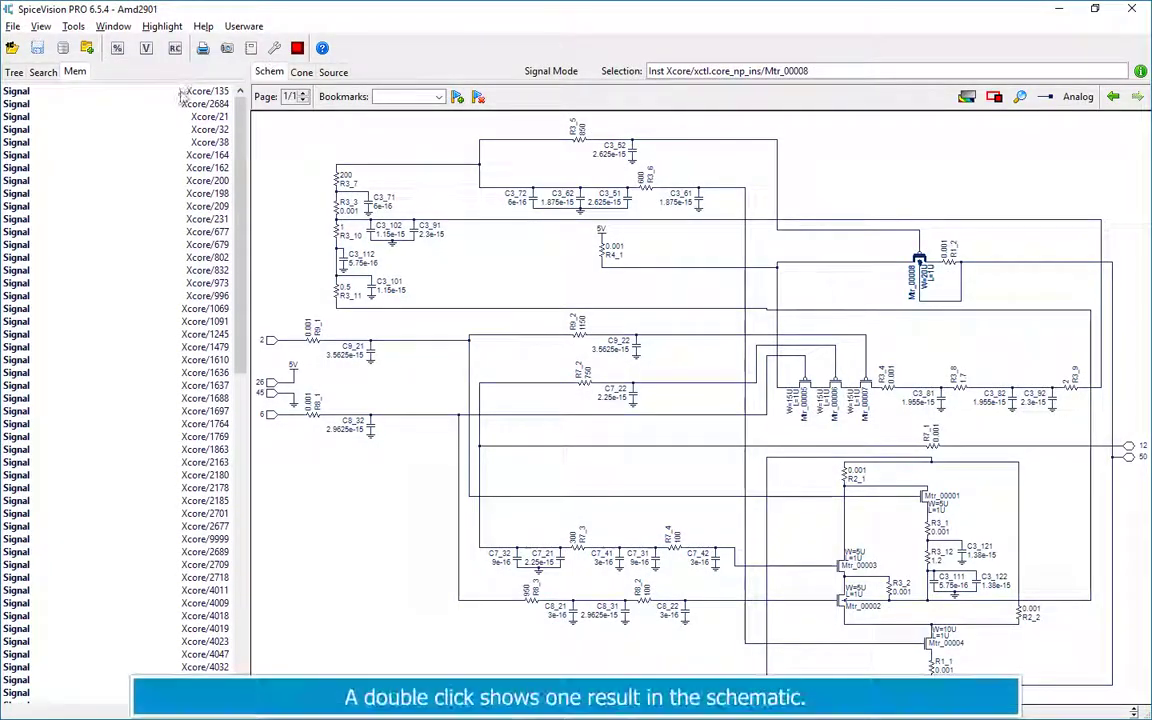
double_click(170, 92)
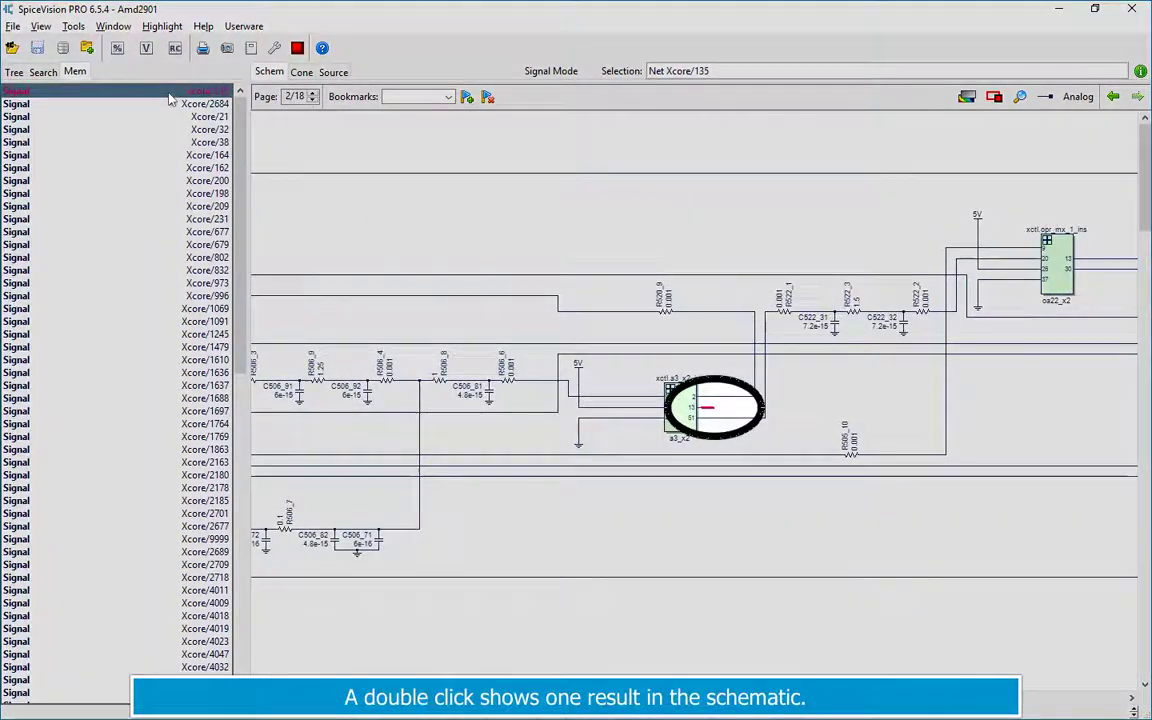
click(537, 312)
drag(537, 312, 956, 550)
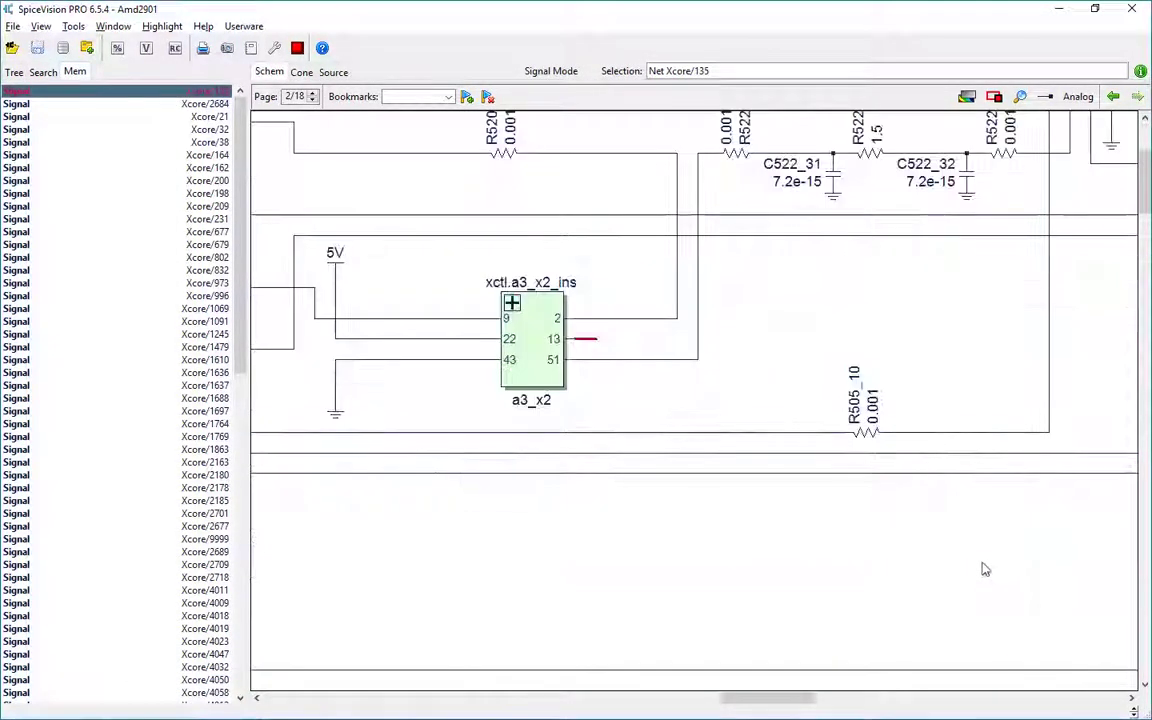
Show the floating nets Xcore/2684, Xcore/21 and Xcore/38 one after another in the schematic
double_click(188, 104)
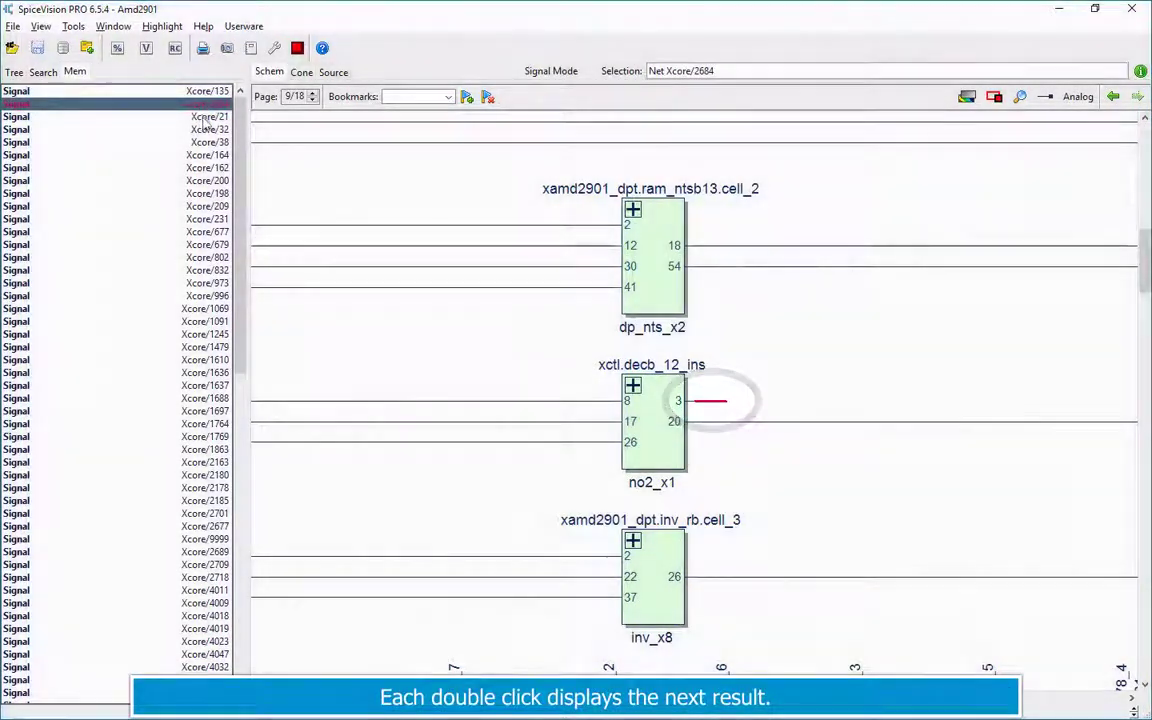
double_click(198, 117)
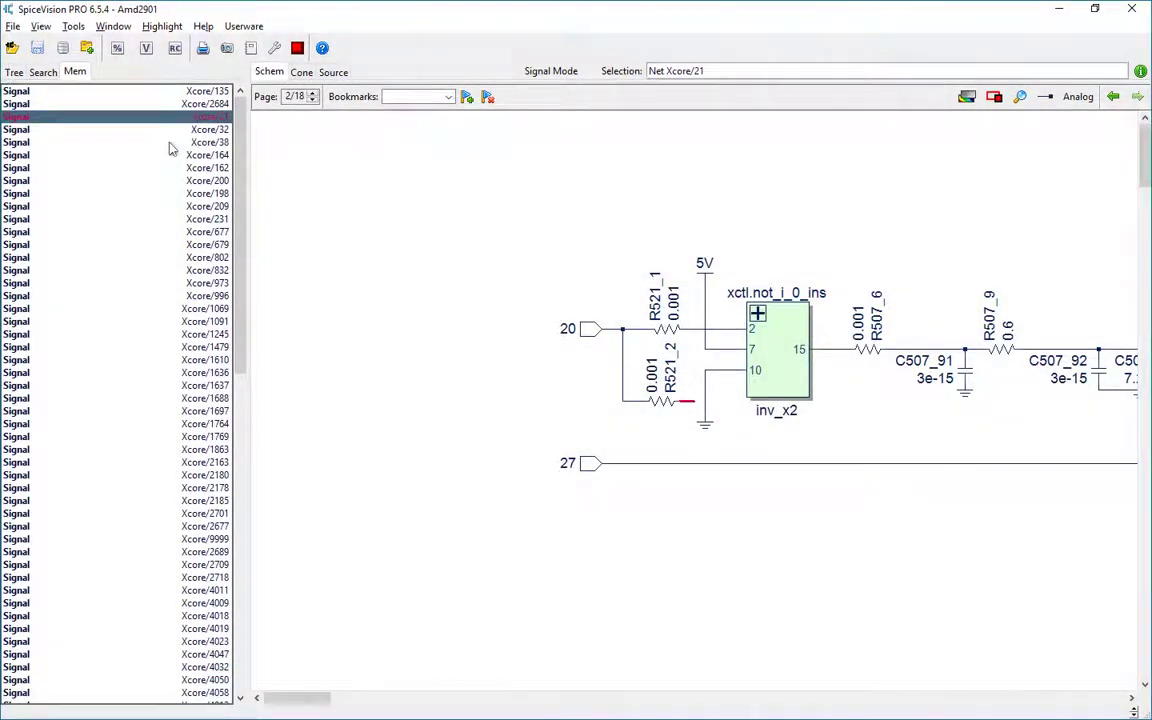
double_click(172, 144)
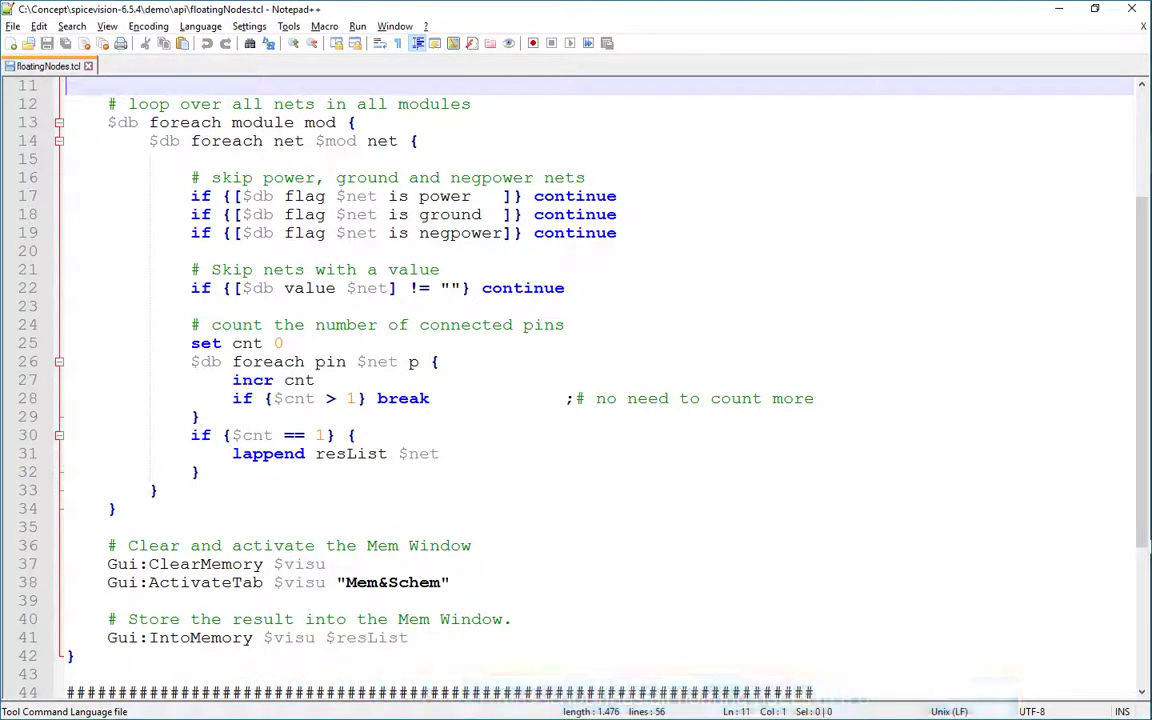
In Notepad++, examine floatingNodes.tcl: the net loop, the skip conditions, the connected-pin count and the code that fills the Mem Window
click(471, 104)
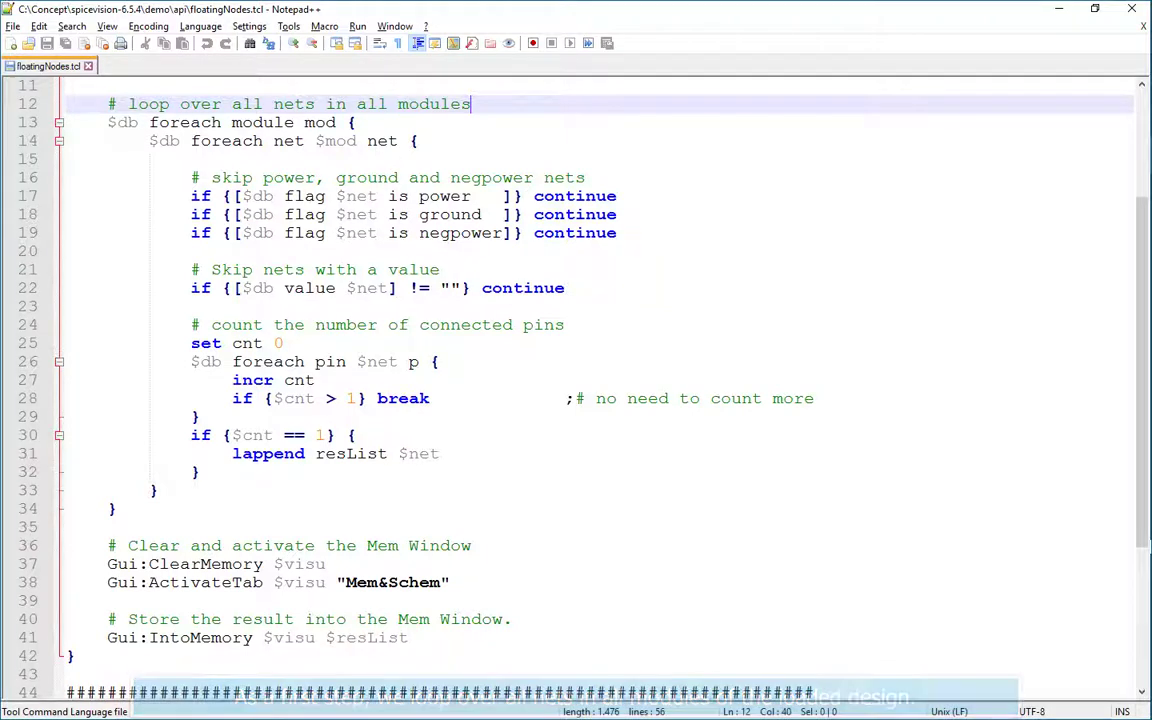
click(585, 177)
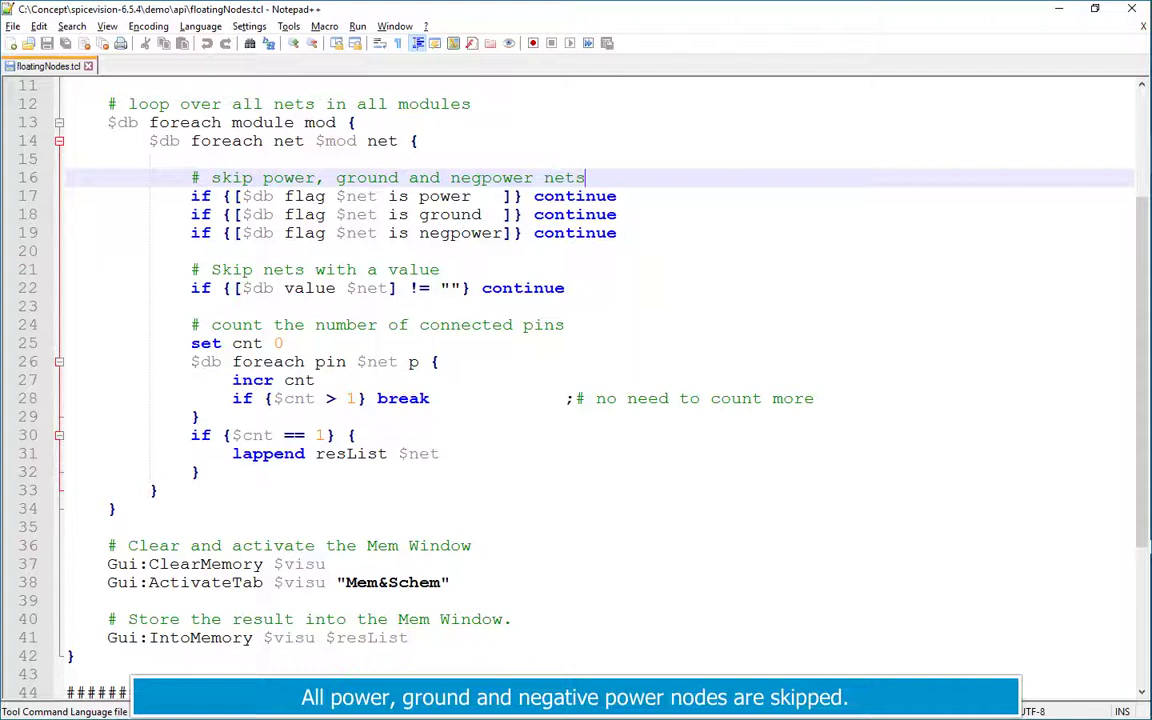
click(440, 269)
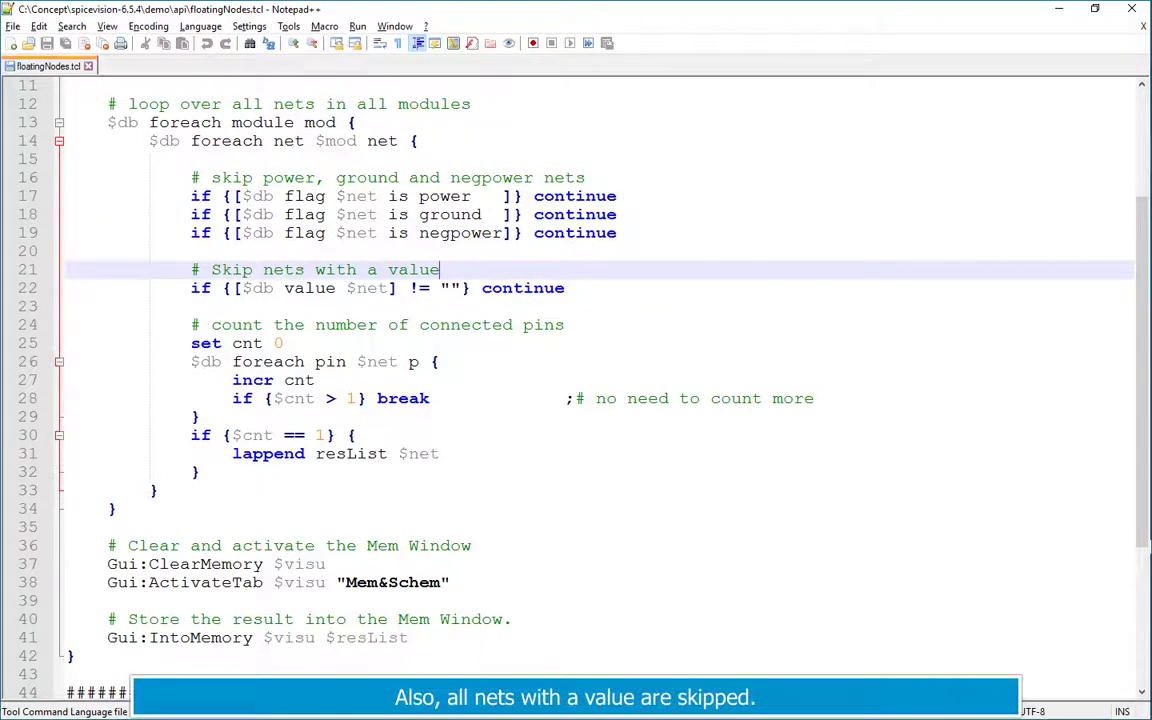
click(565, 324)
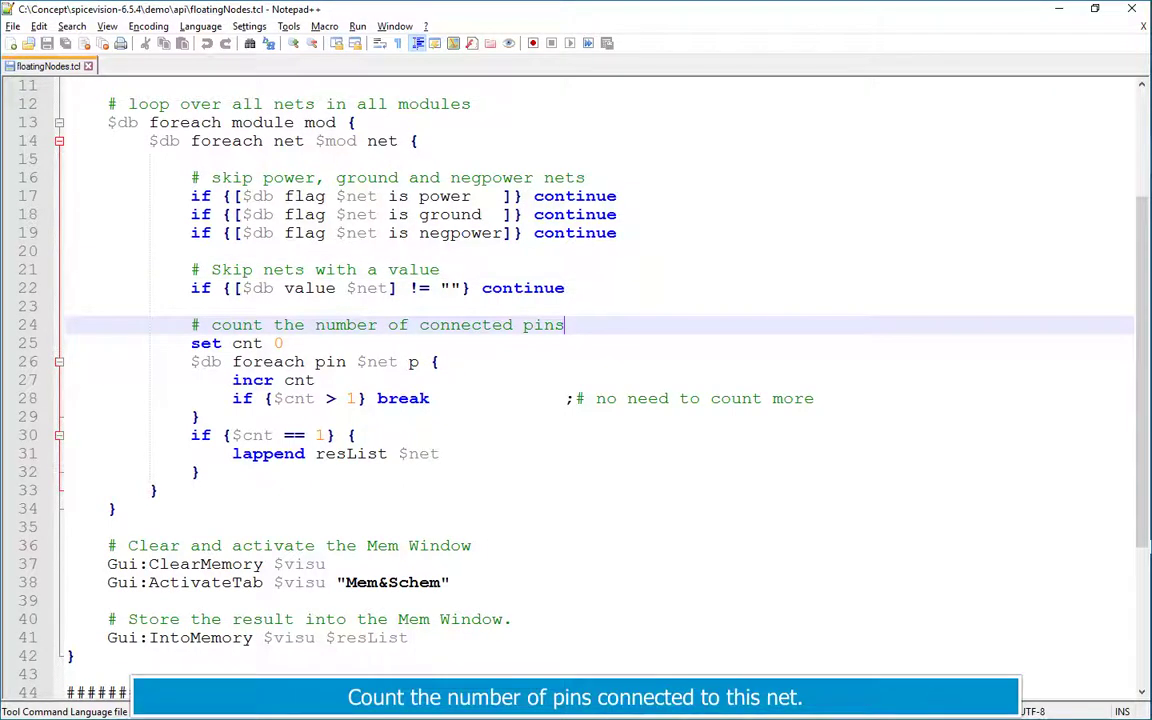
click(815, 398)
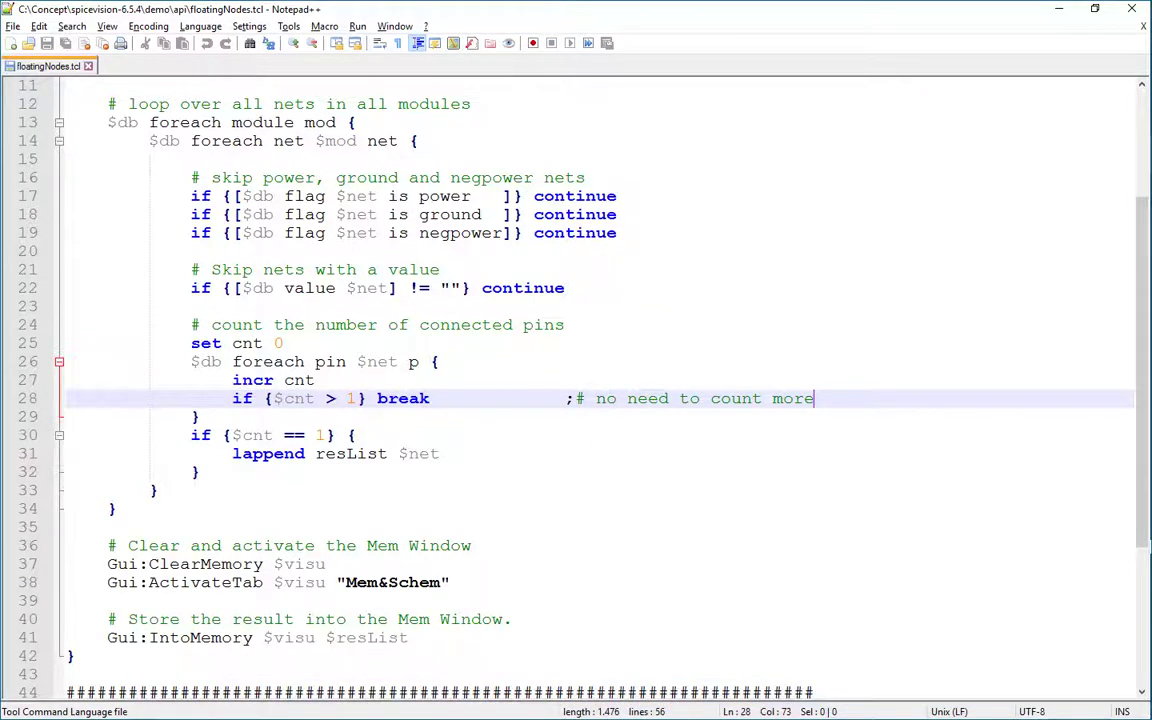
click(356, 435)
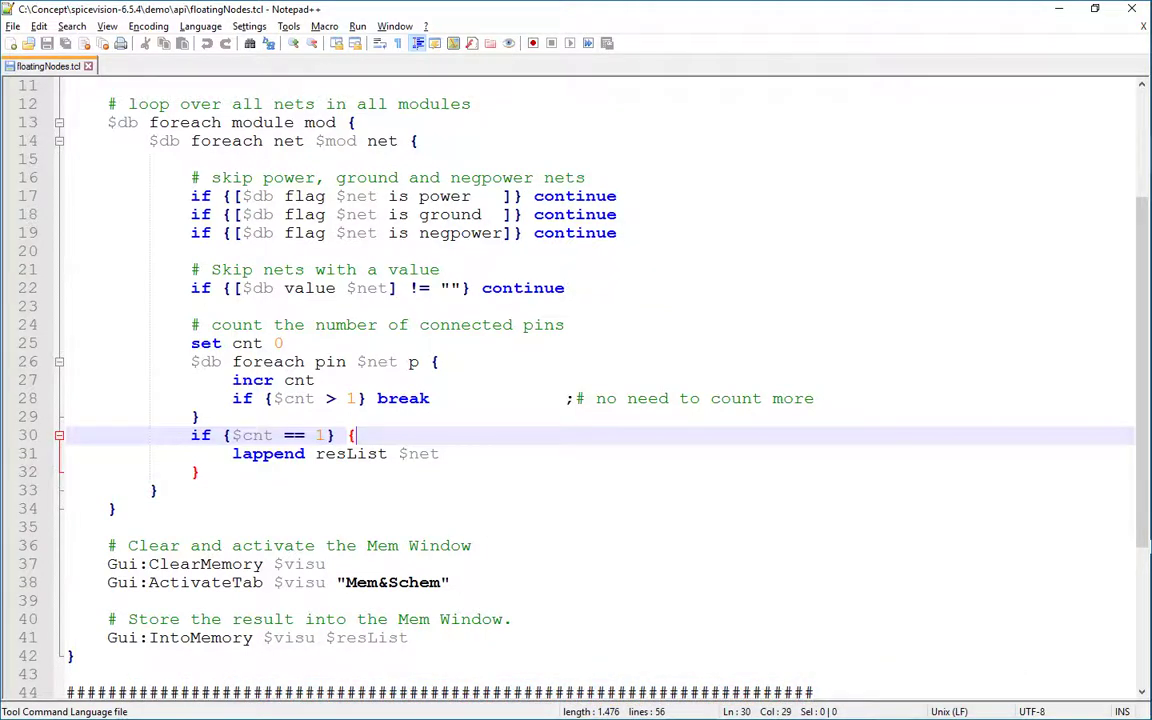
click(471, 545)
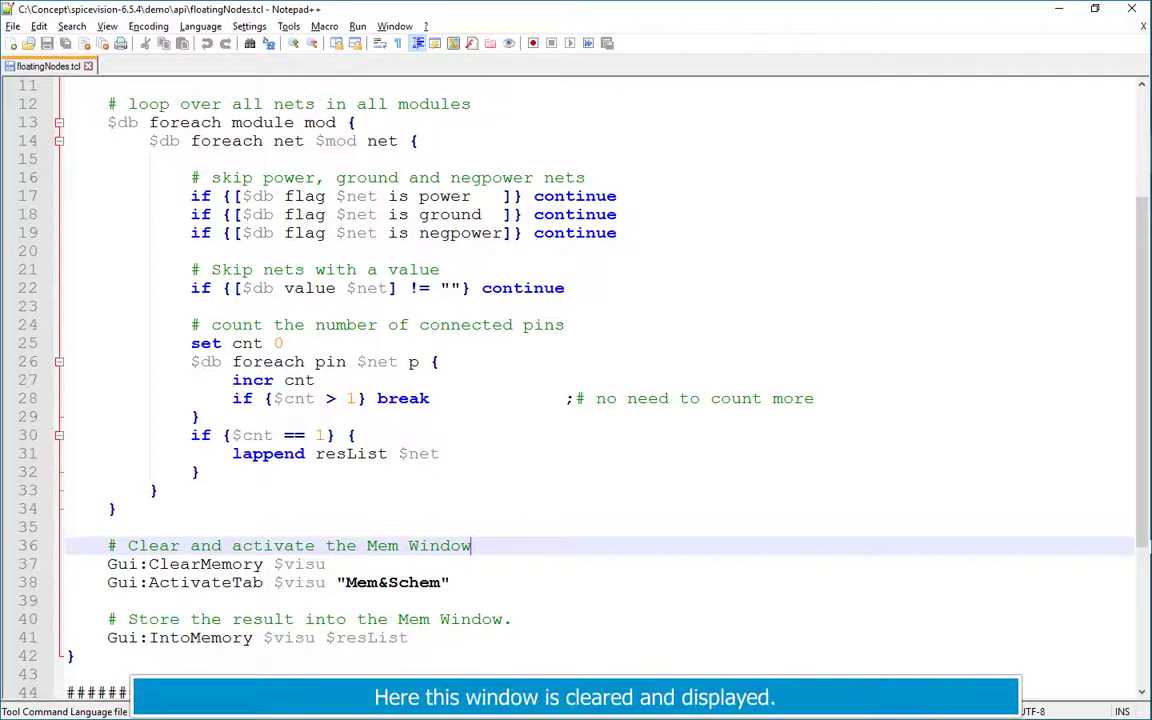
click(512, 619)
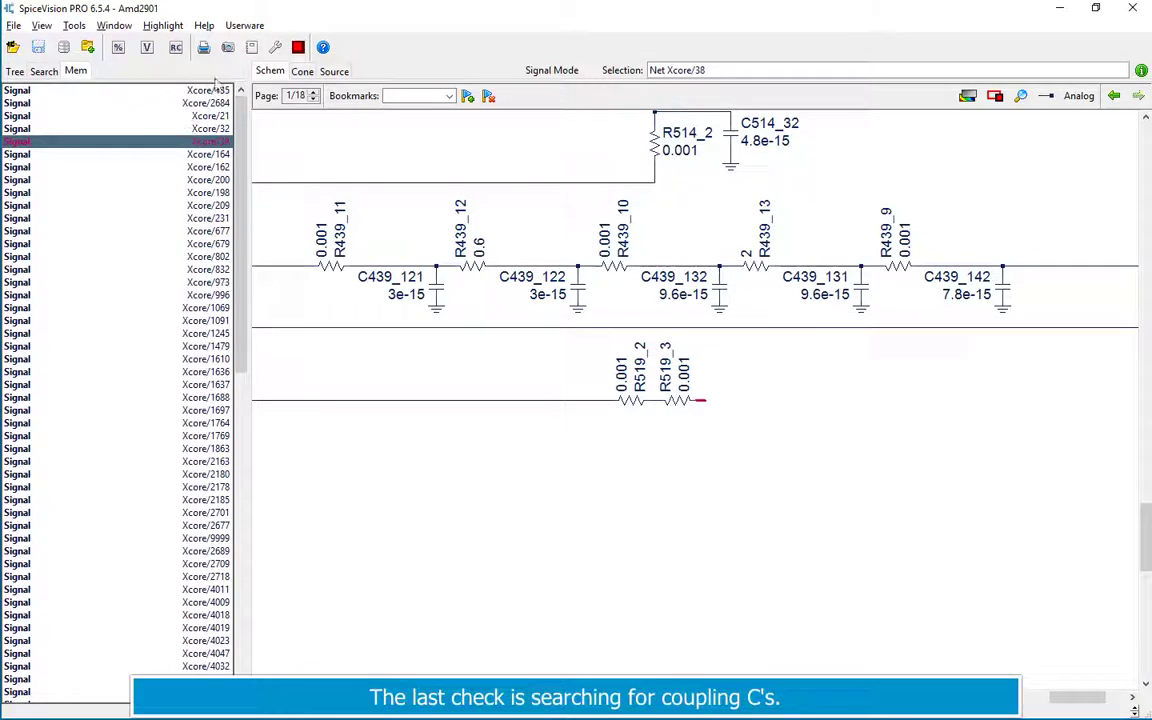
In SpiceVision PRO, run the Coupling C userware check and show capacitor CC_03 with its surrounding circuit in the schematic
click(245, 26)
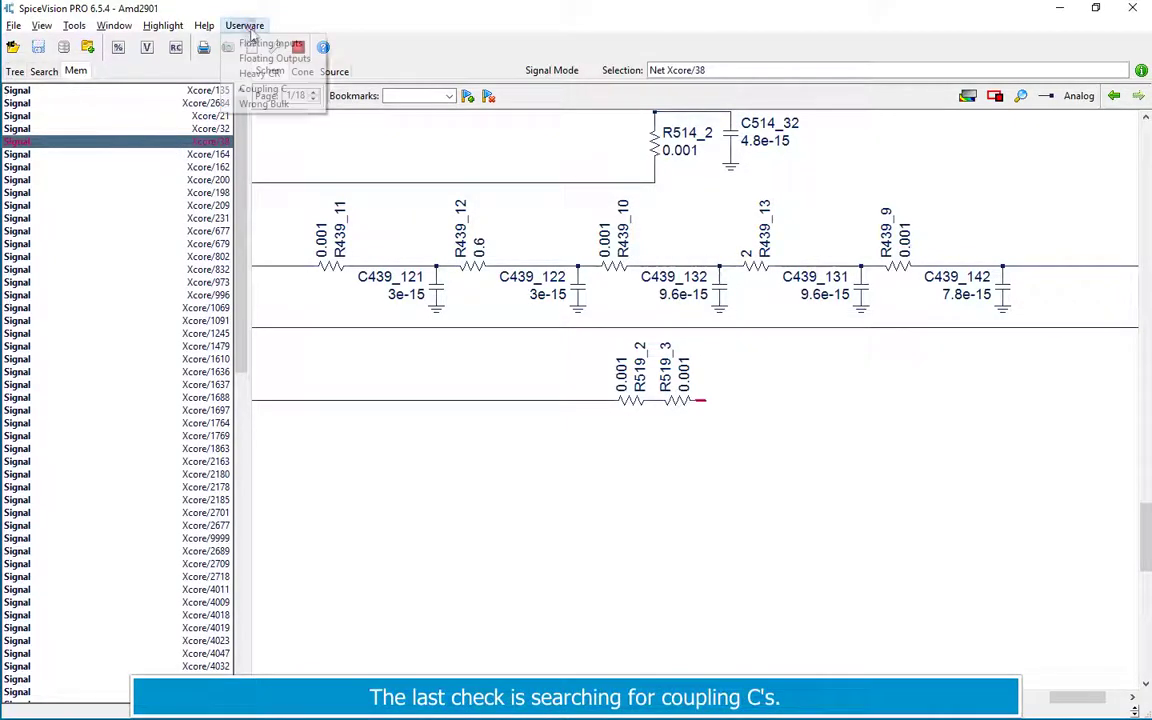
click(270, 89)
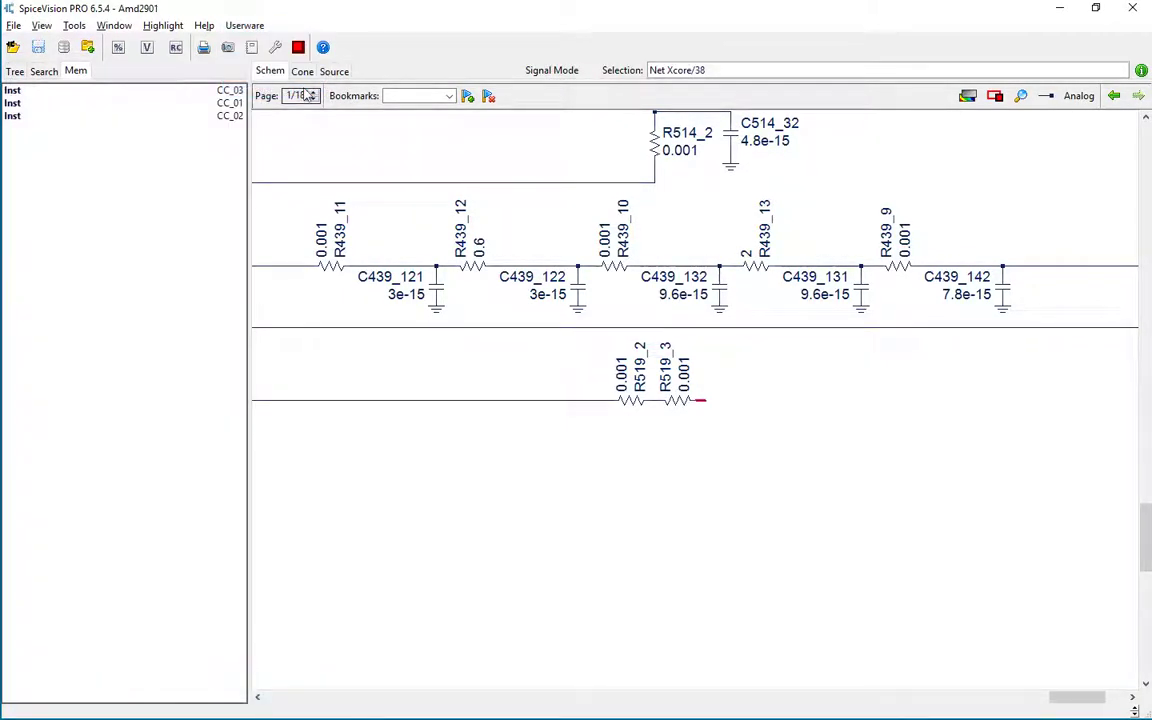
double_click(40, 90)
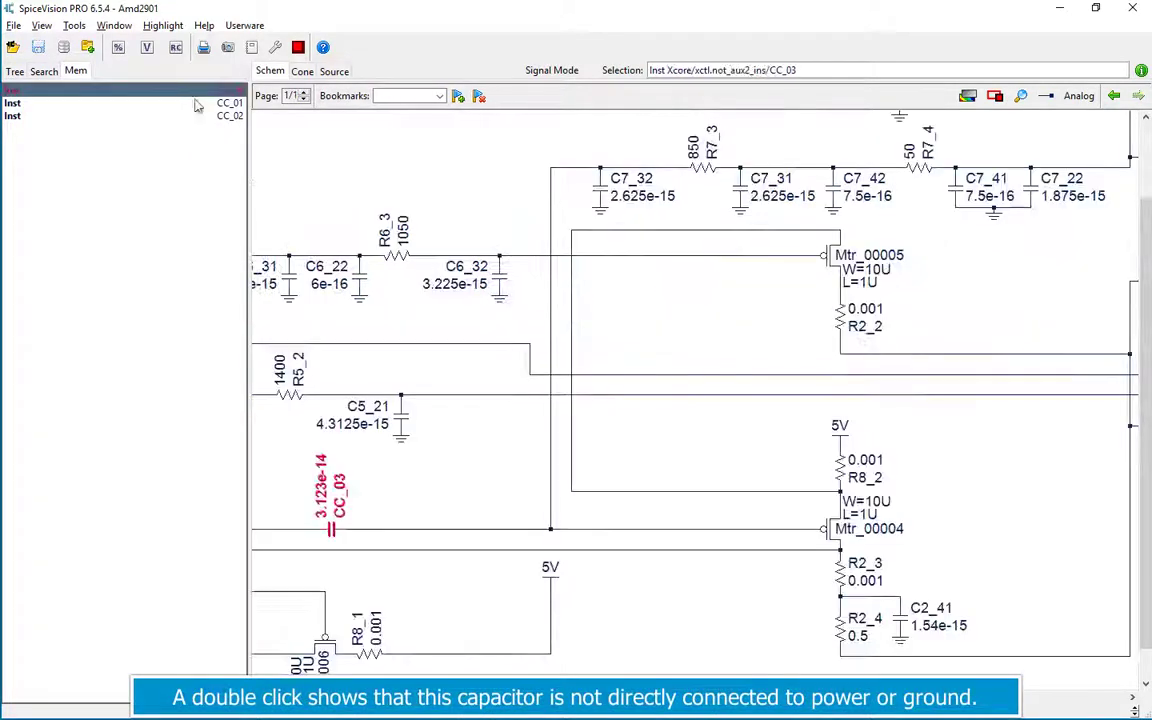
drag(393, 441, 646, 398)
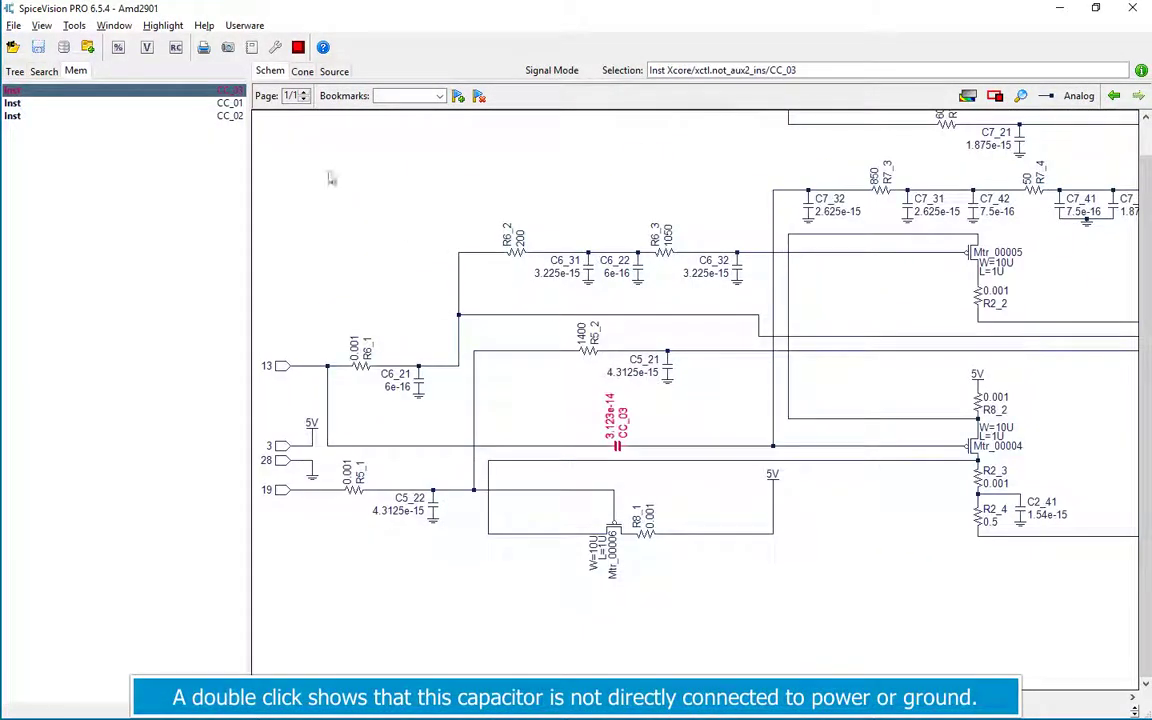
Enable Auto Increment for highlighting and highlight both nets connected to coupling capacitor CC_03
click(170, 26)
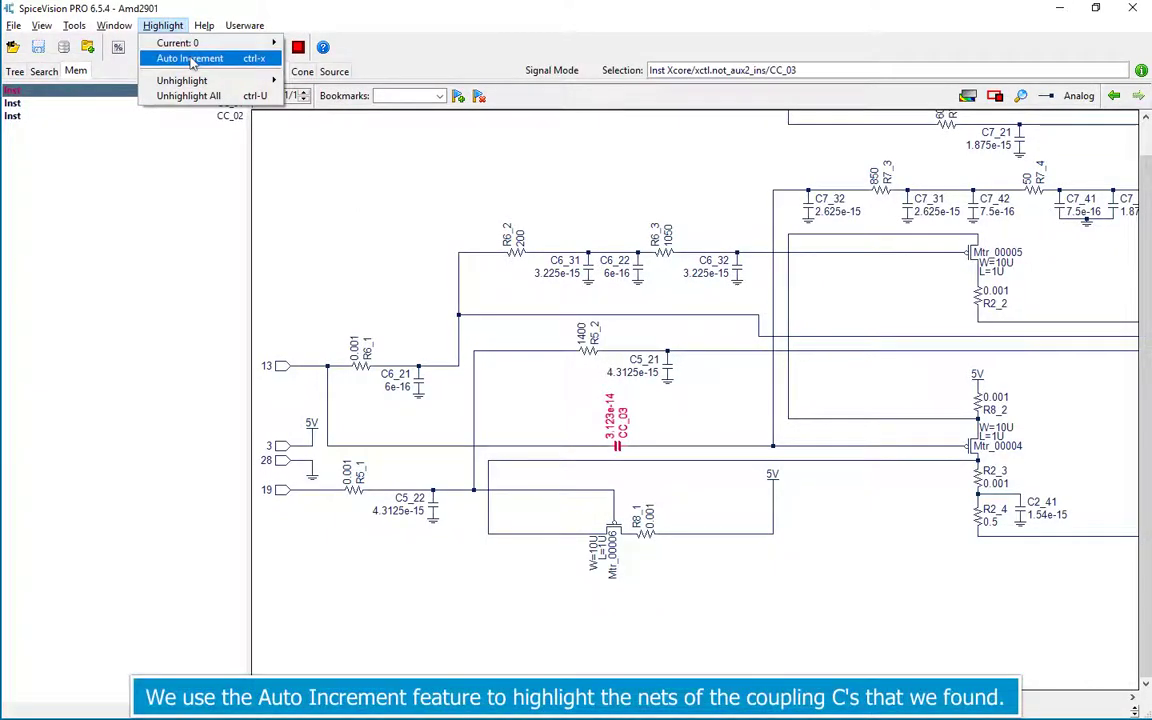
click(182, 57)
click(554, 446)
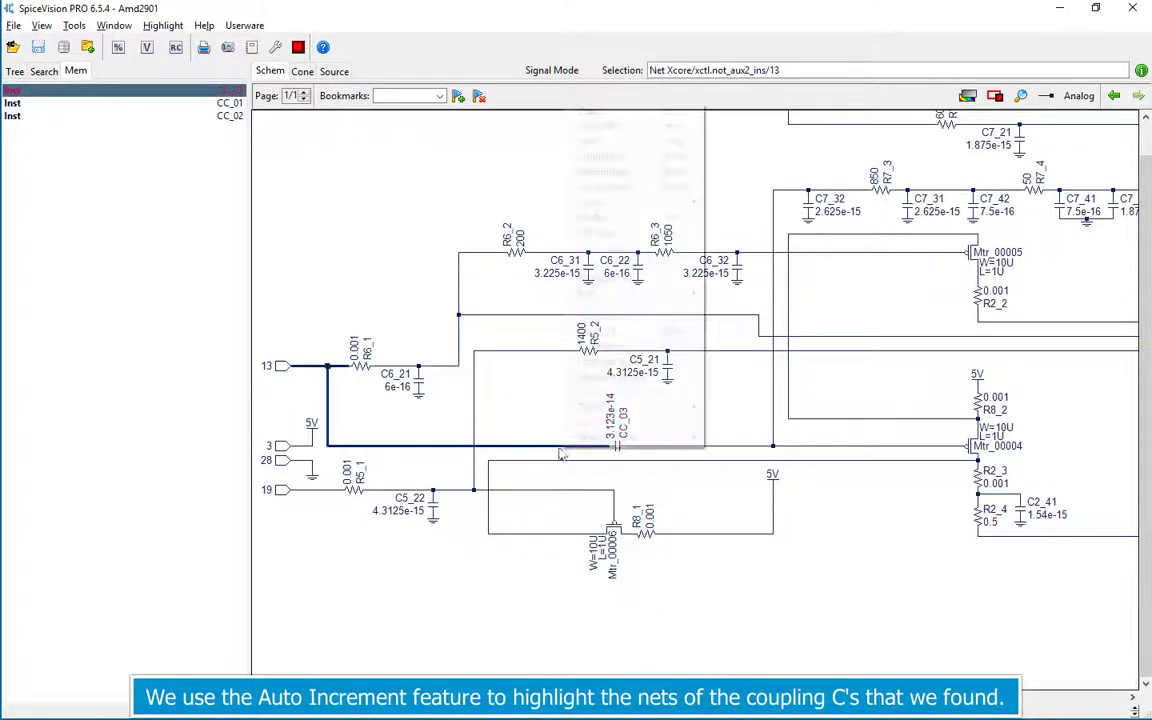
right_click(555, 449)
click(612, 156)
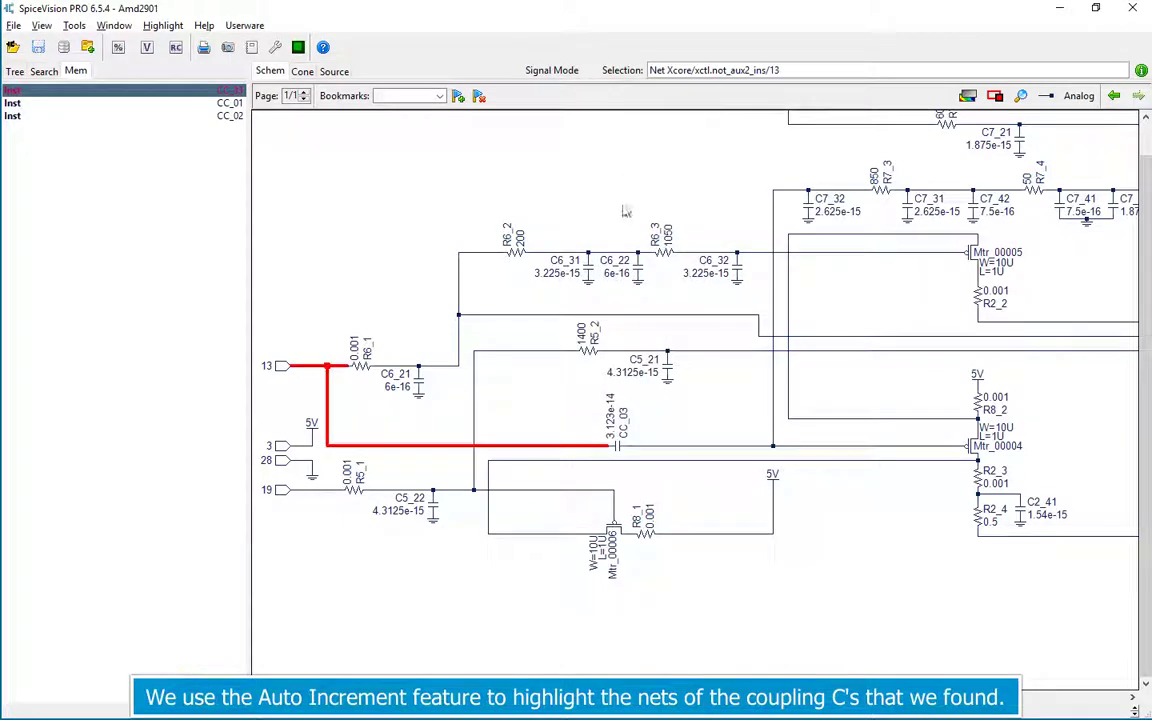
right_click(637, 446)
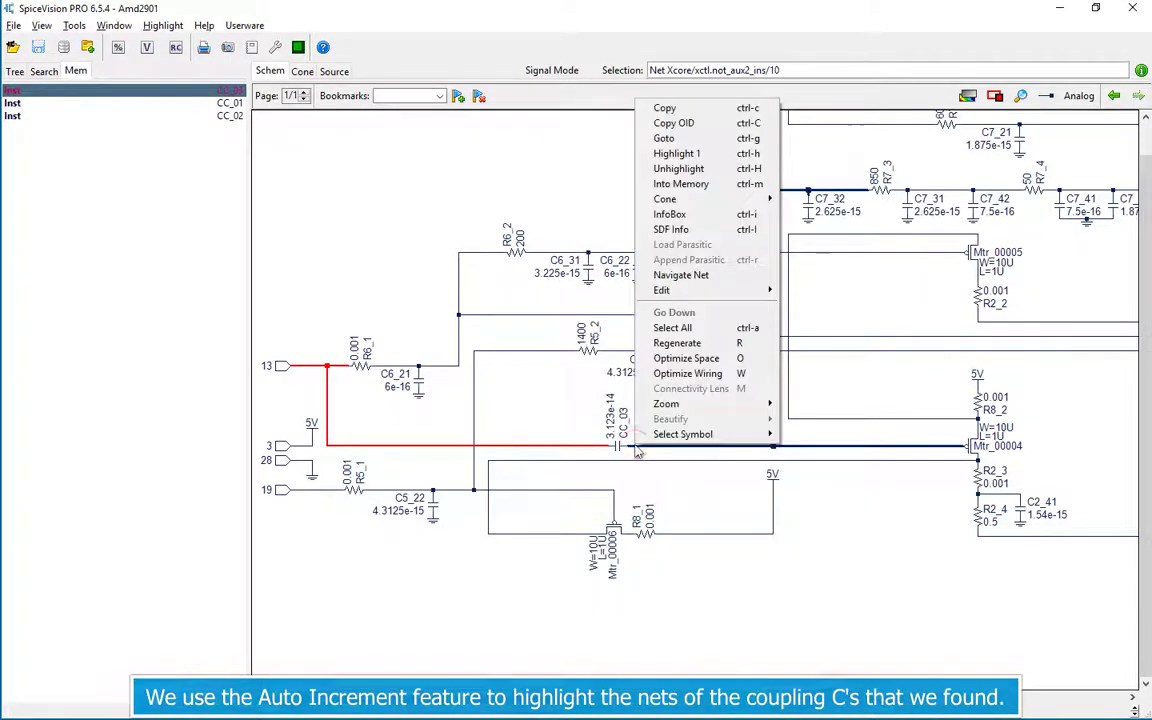
click(675, 158)
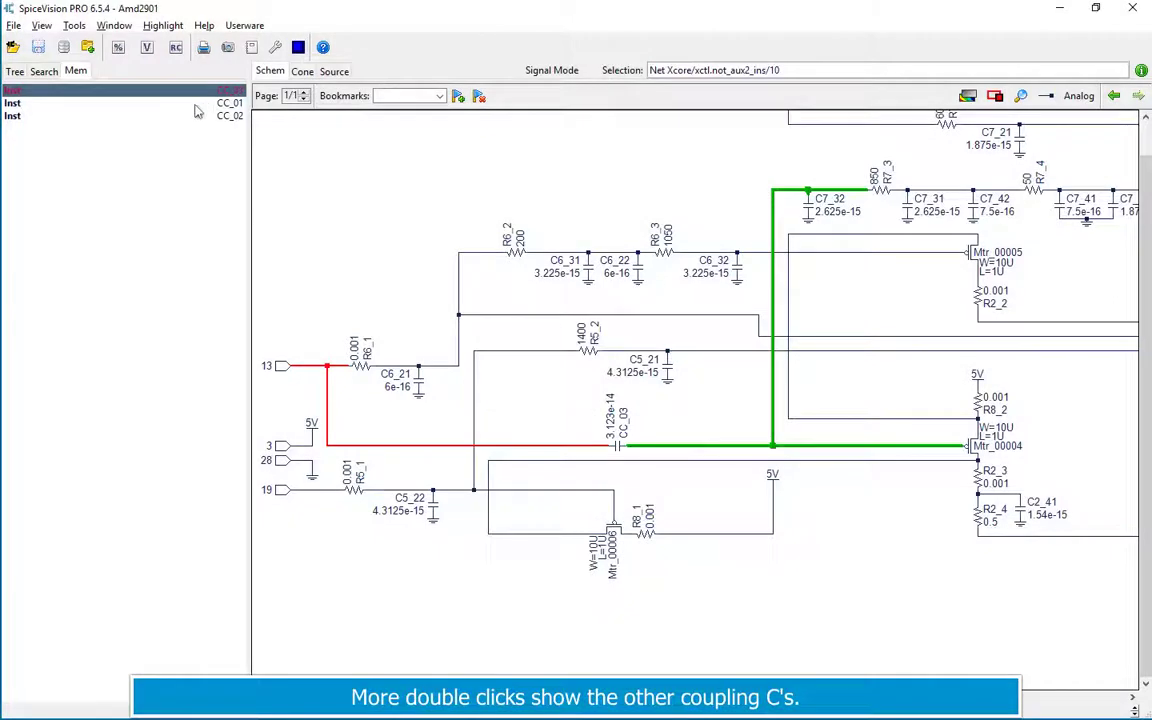
Show coupling capacitor CC_01 in the schematic and highlight both of its connected nets
double_click(190, 103)
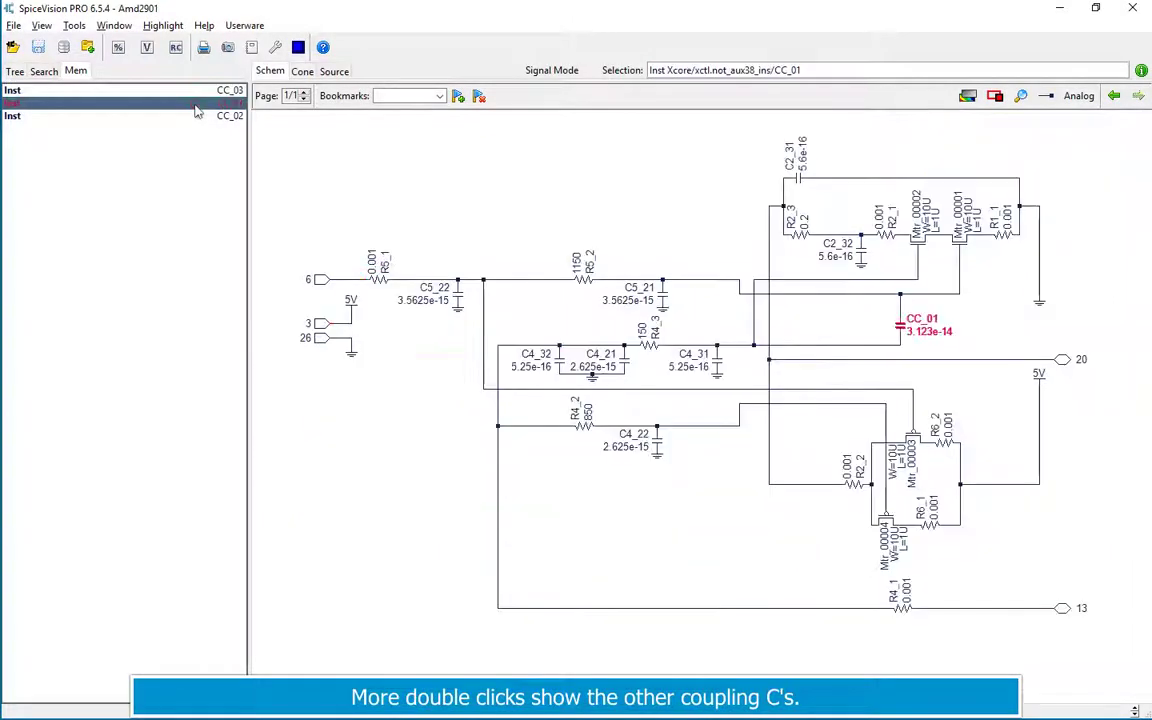
right_click(900, 307)
click(943, 375)
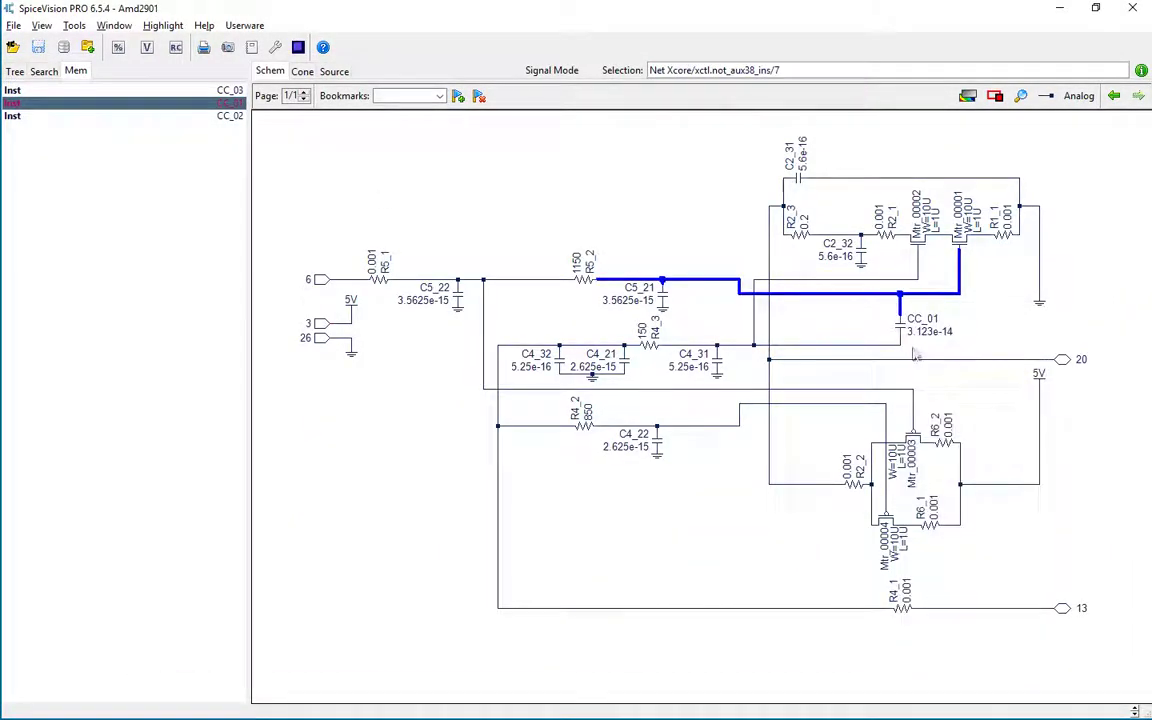
right_click(900, 344)
click(935, 395)
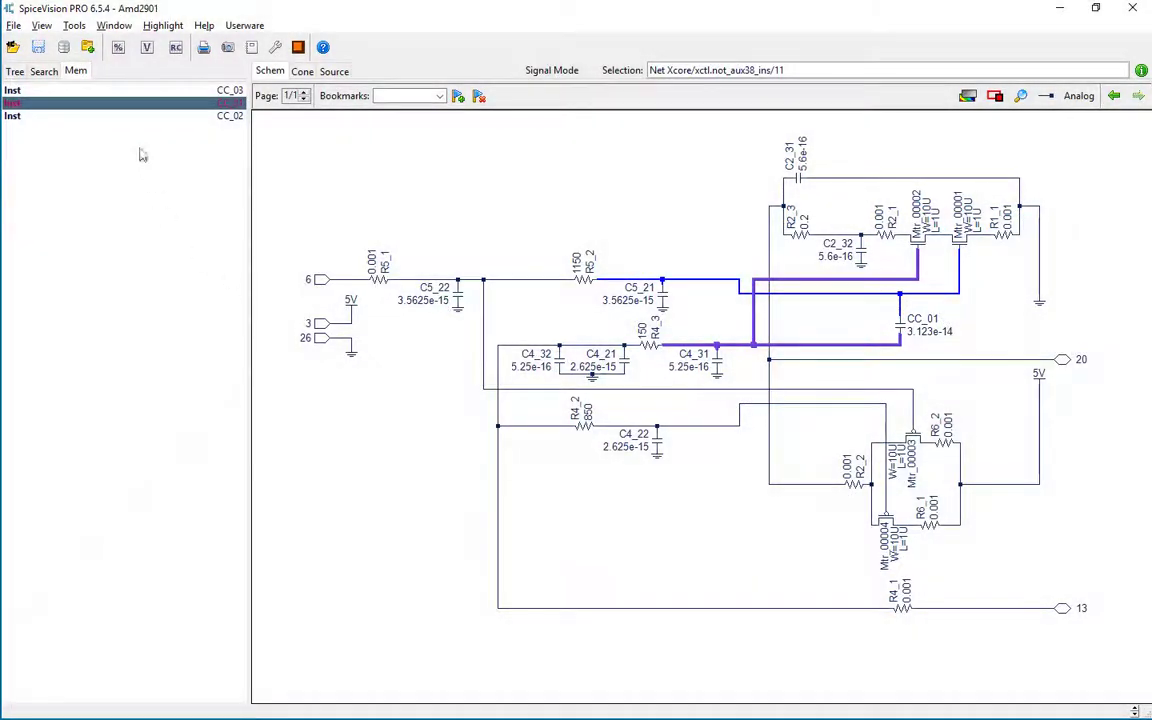
Show coupling capacitor CC_02 in the schematic and highlight both of its connected nets
click(140, 117)
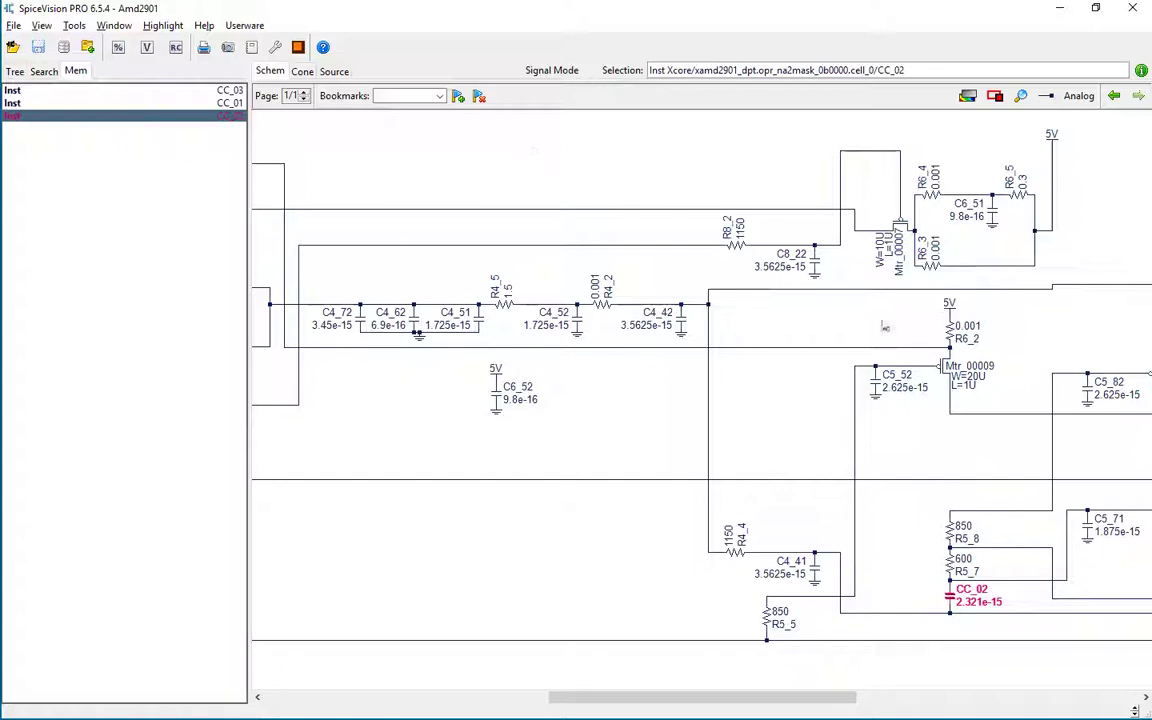
right_click(982, 582)
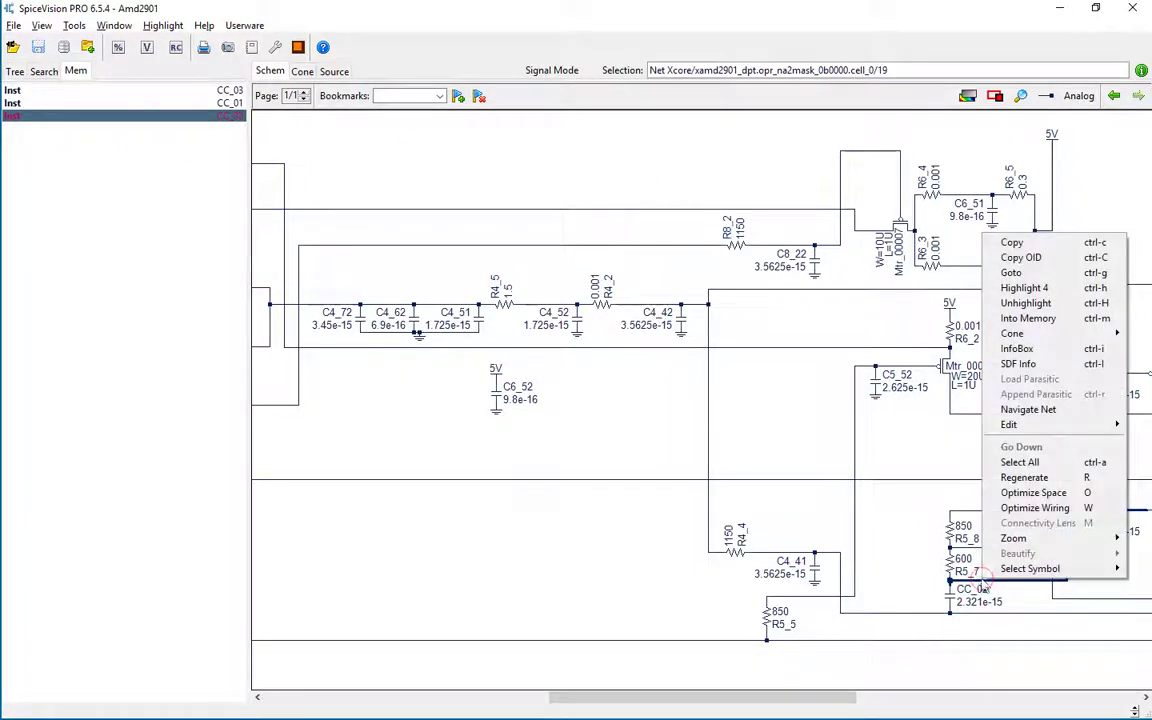
click(1024, 288)
right_click(1030, 612)
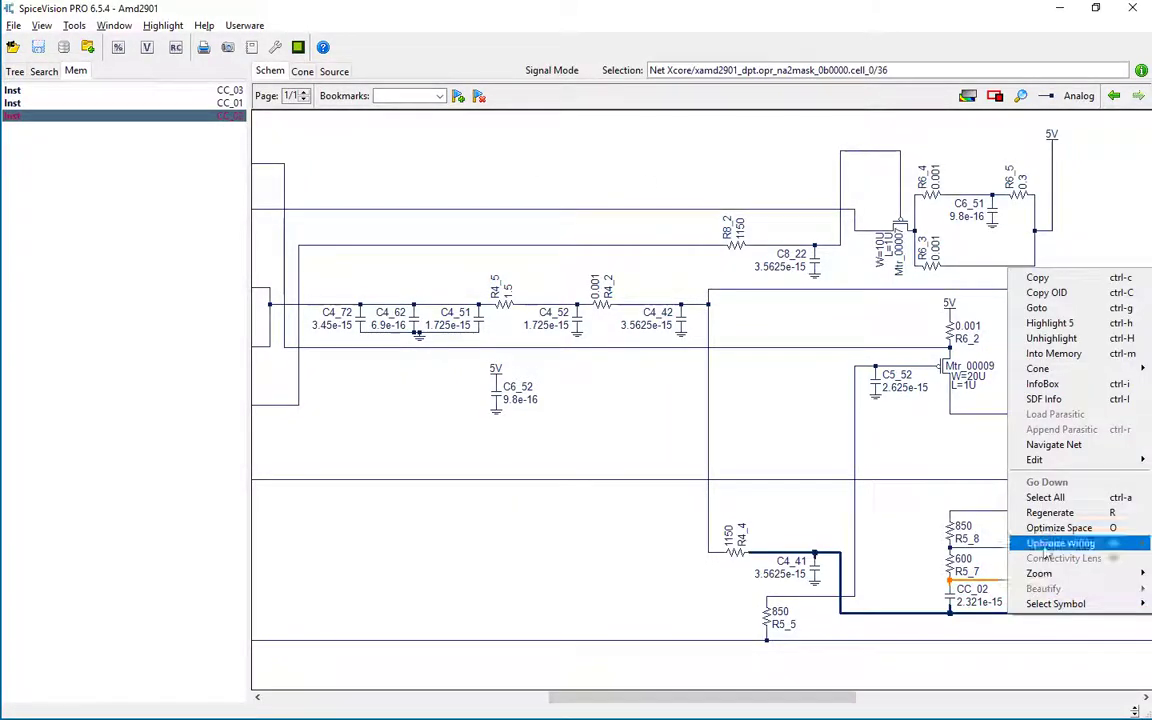
click(1070, 292)
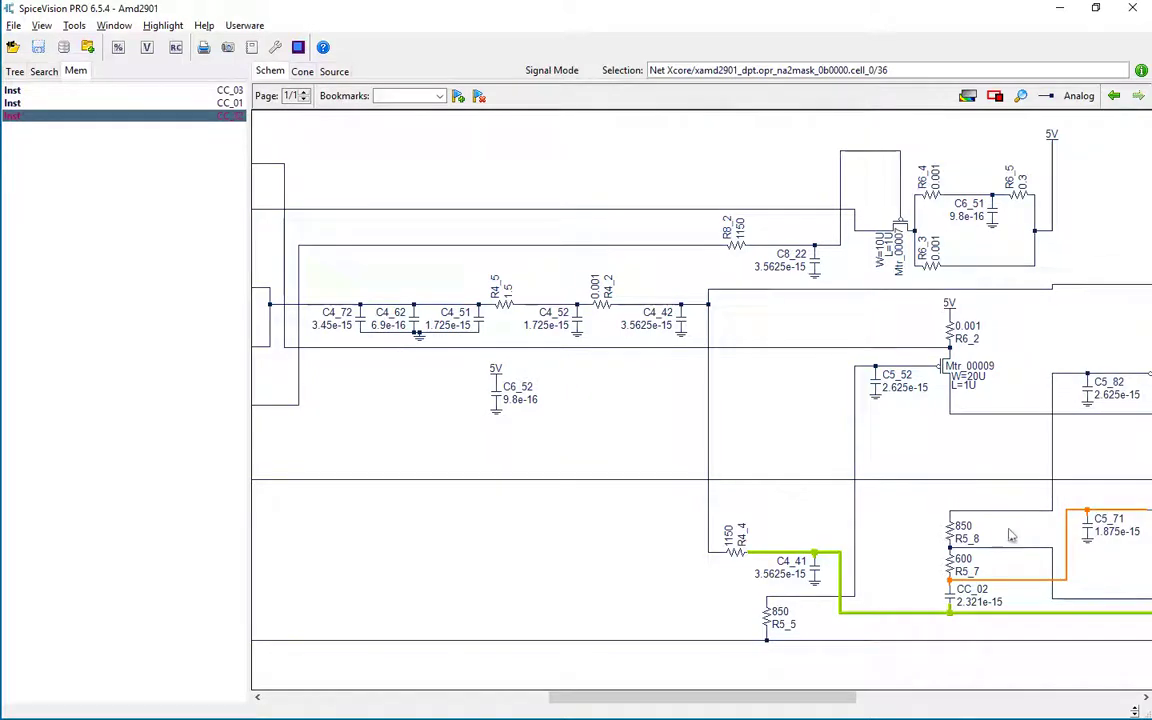
drag(1009, 528, 758, 436)
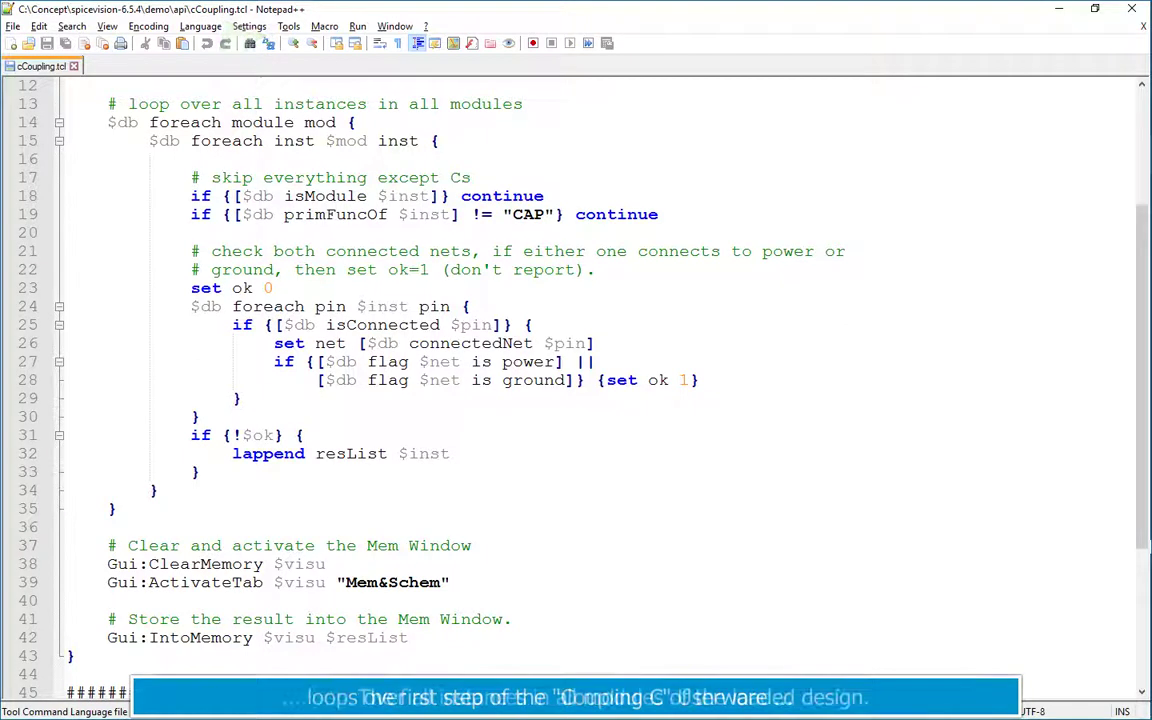
In Notepad++, examine cCoupling.tcl: the instance loop, the capacitor filter, the power/ground net check and the code that fills the Mem Window
click(523, 104)
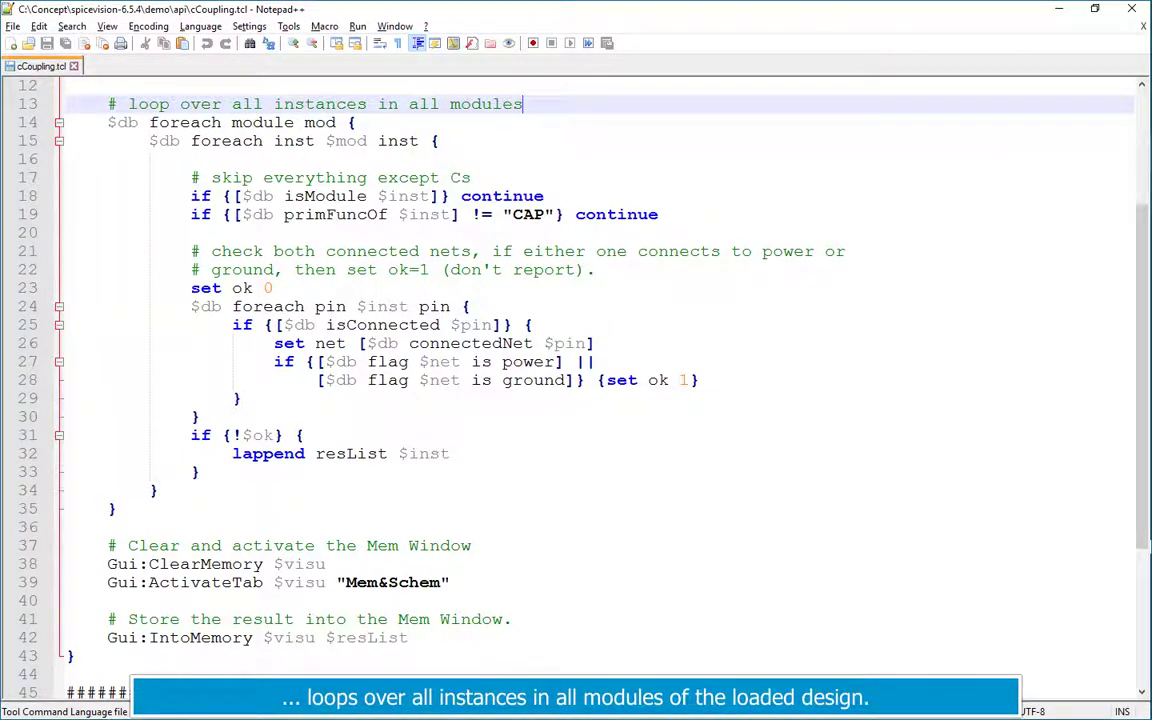
click(471, 177)
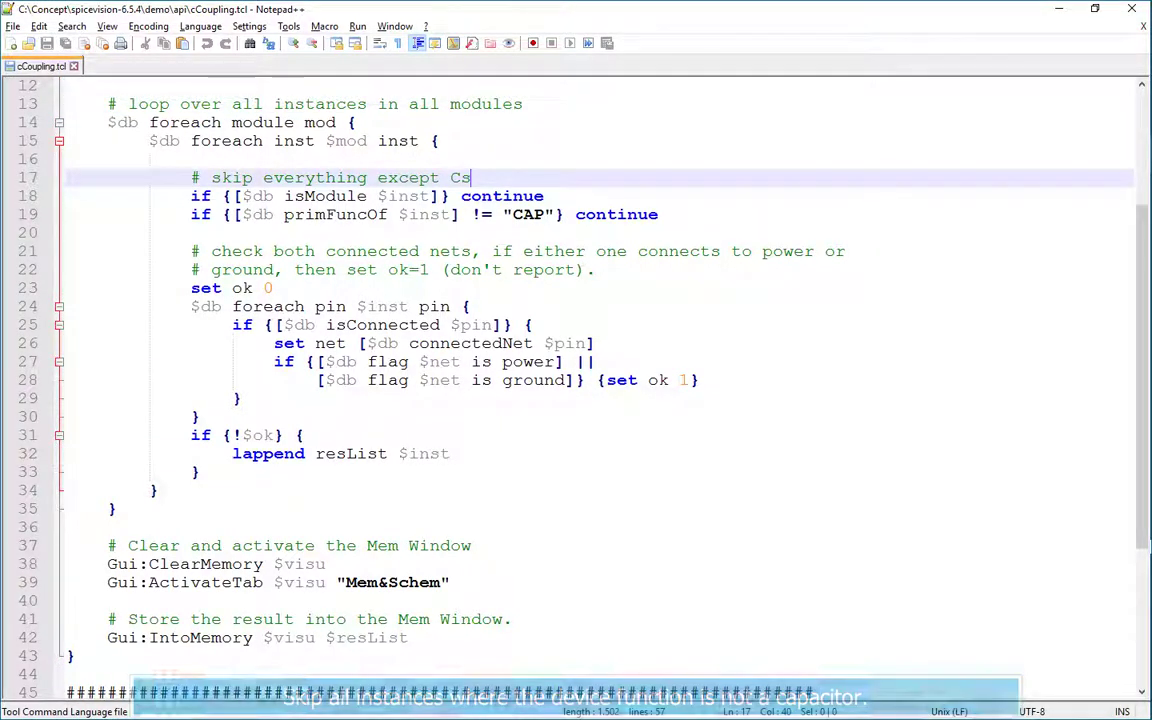
drag(191, 251, 596, 269)
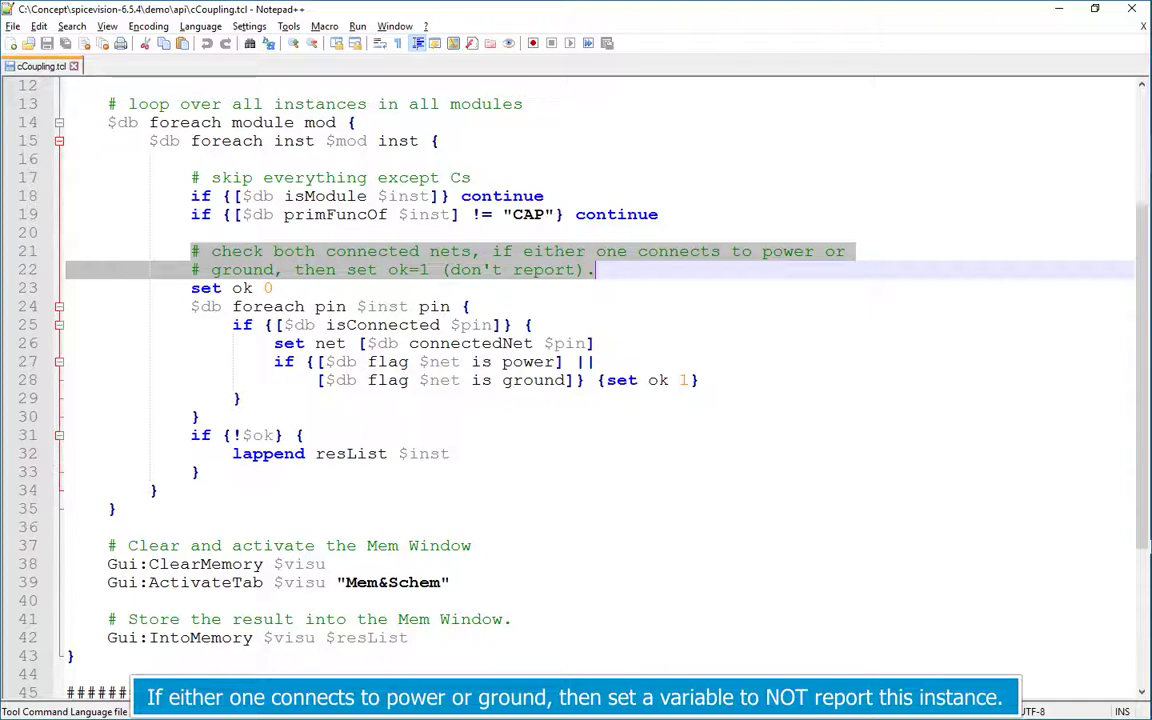
drag(191, 435, 304, 435)
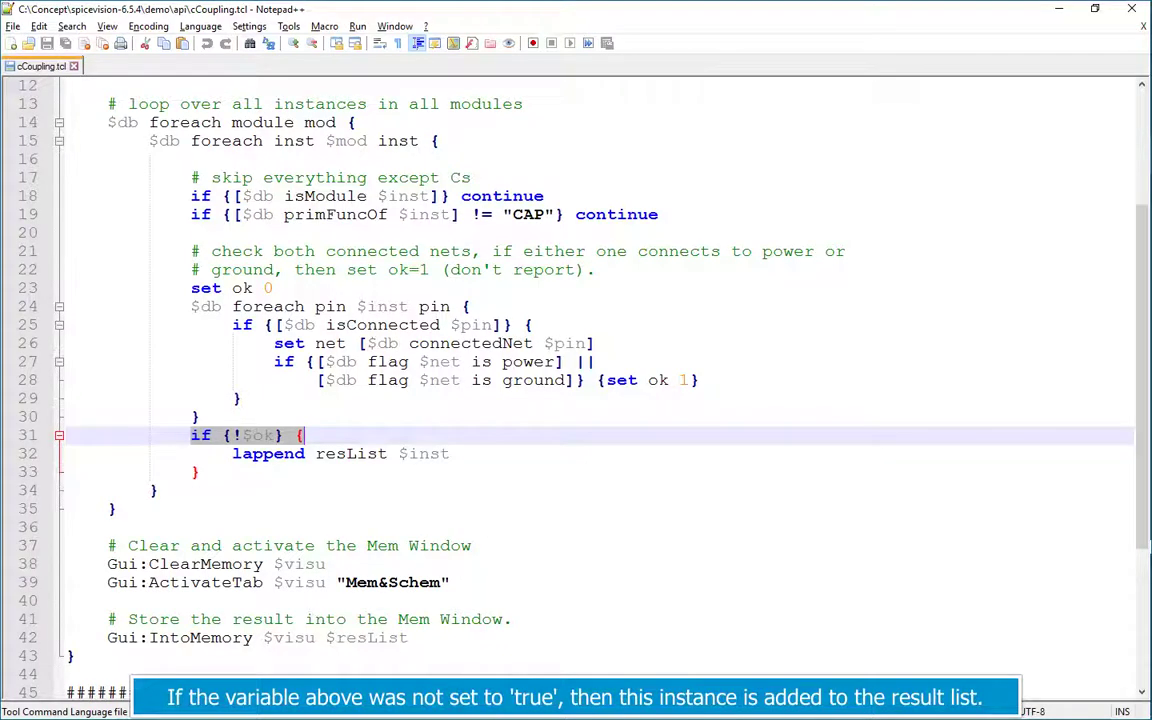
click(472, 545)
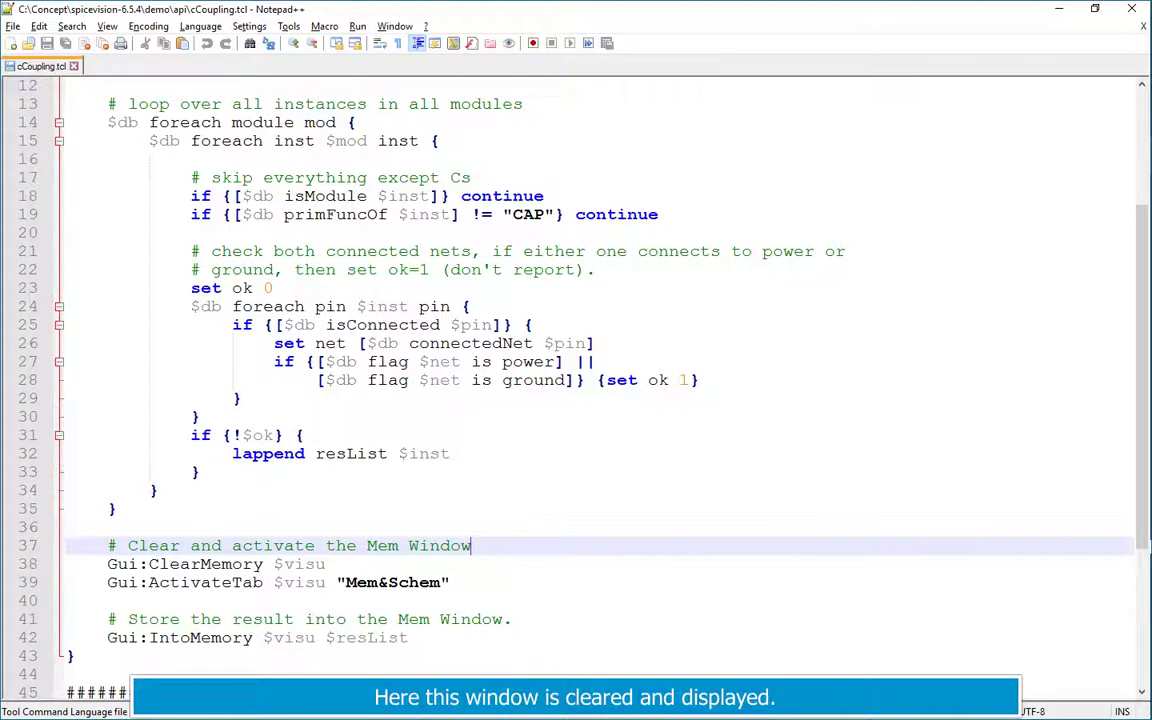
click(511, 619)
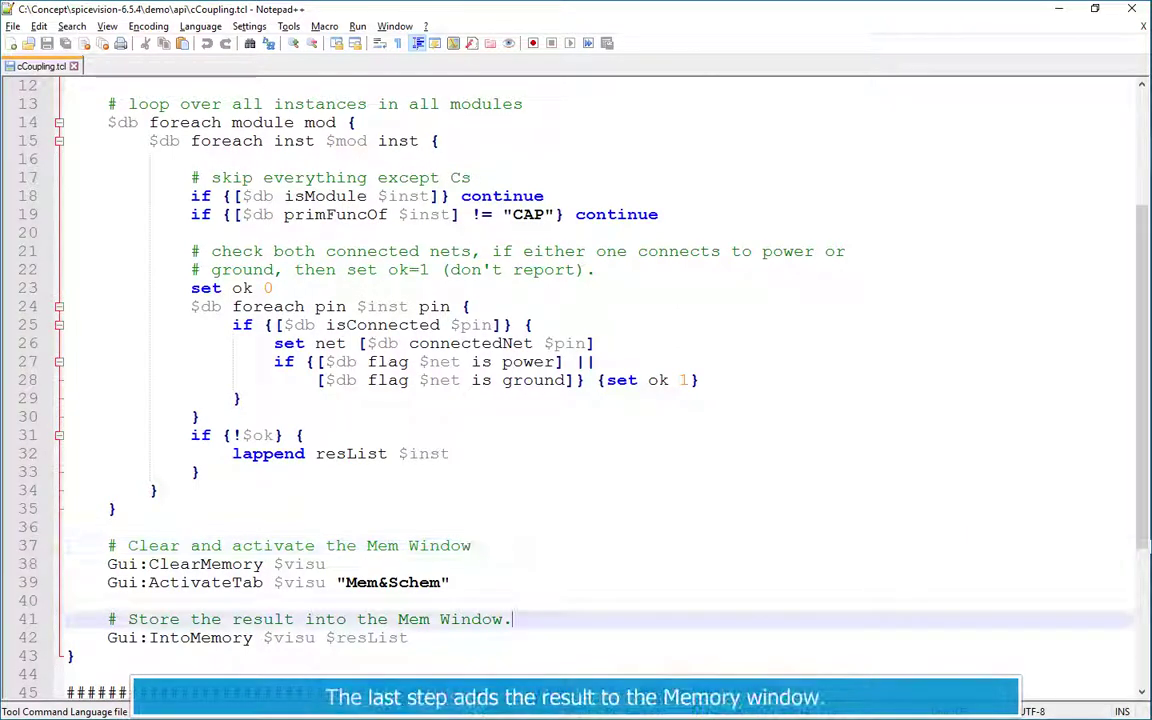